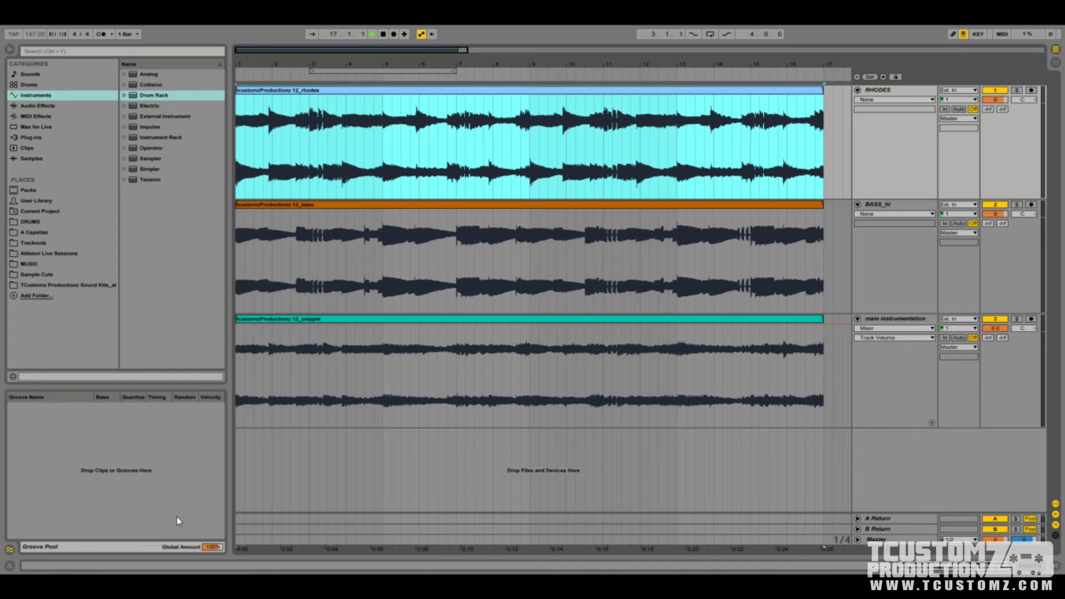
pyautogui.click(252, 505)
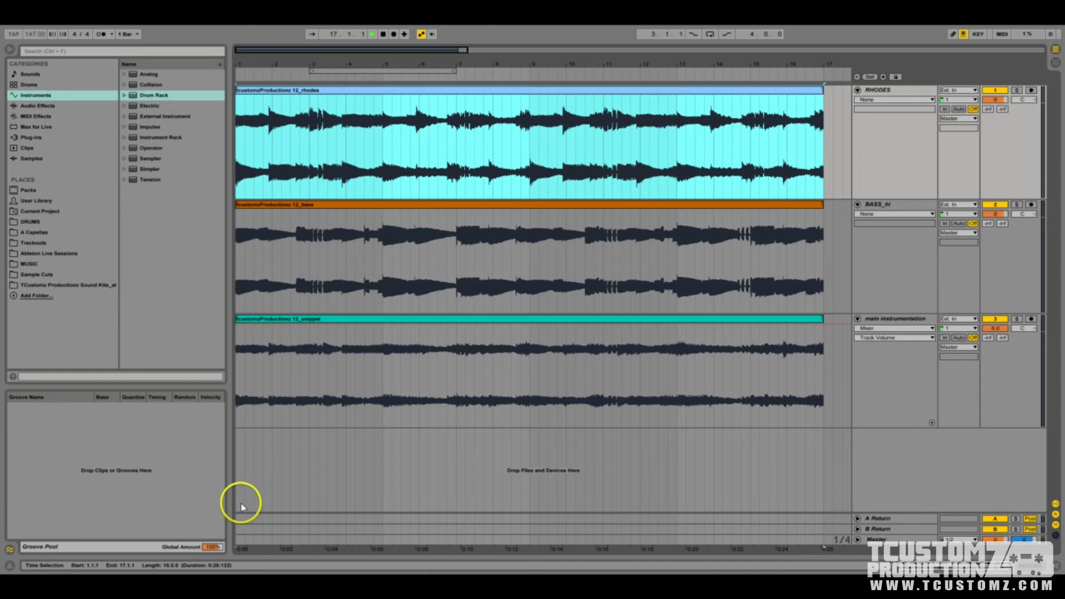
pyautogui.click(464, 327)
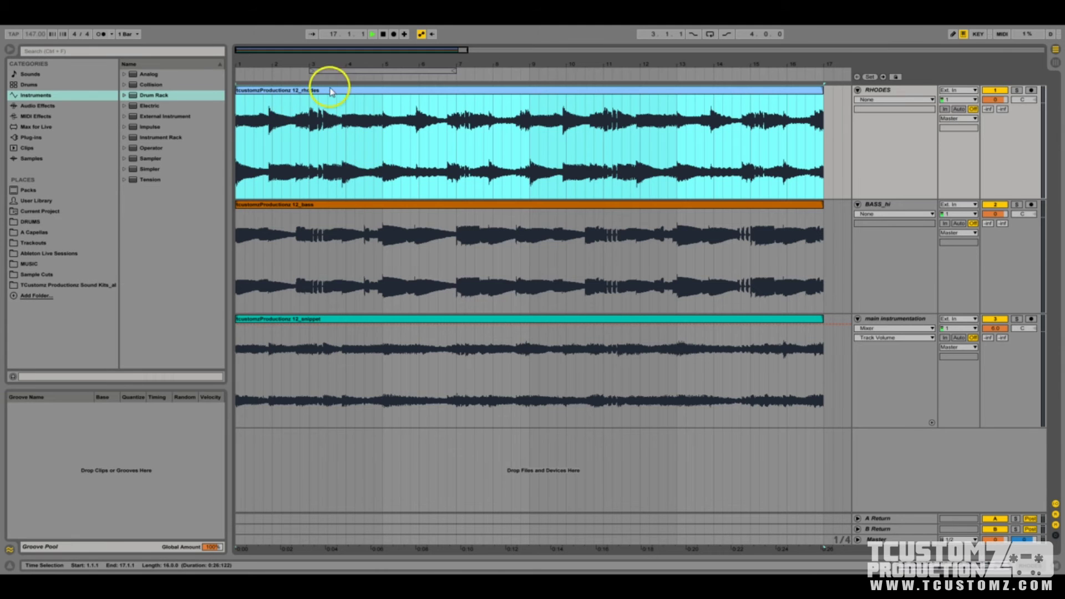
pyautogui.rightClick(455, 98)
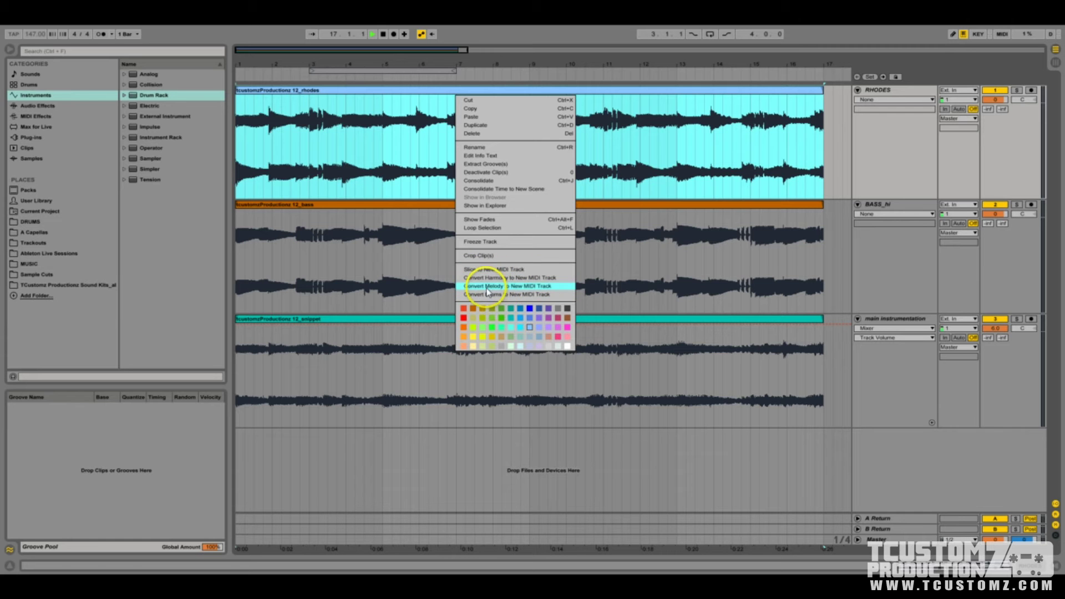
pyautogui.click(708, 89)
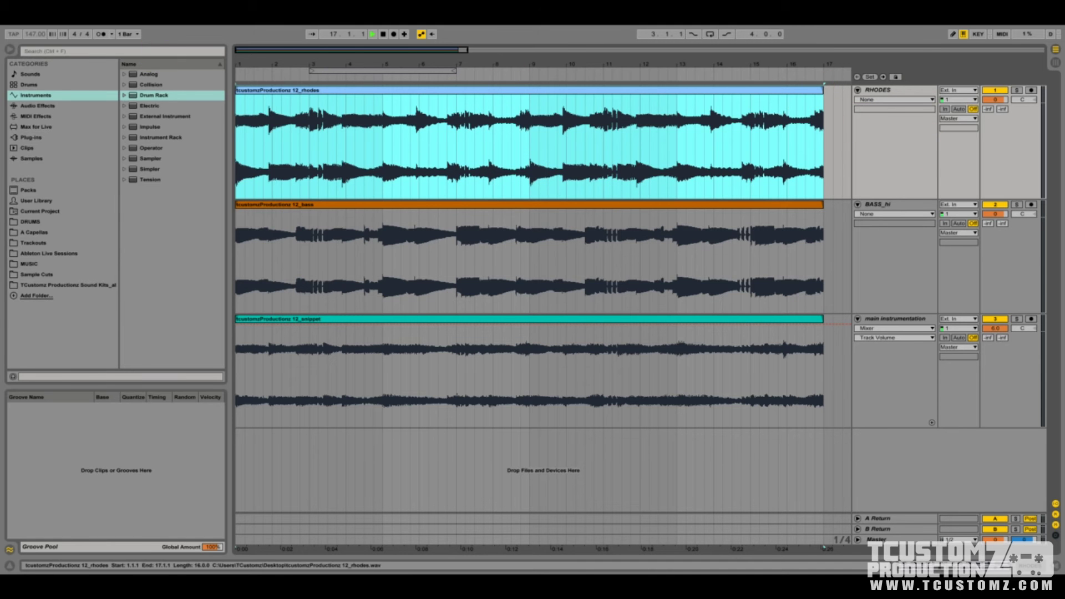
pyautogui.click(475, 230)
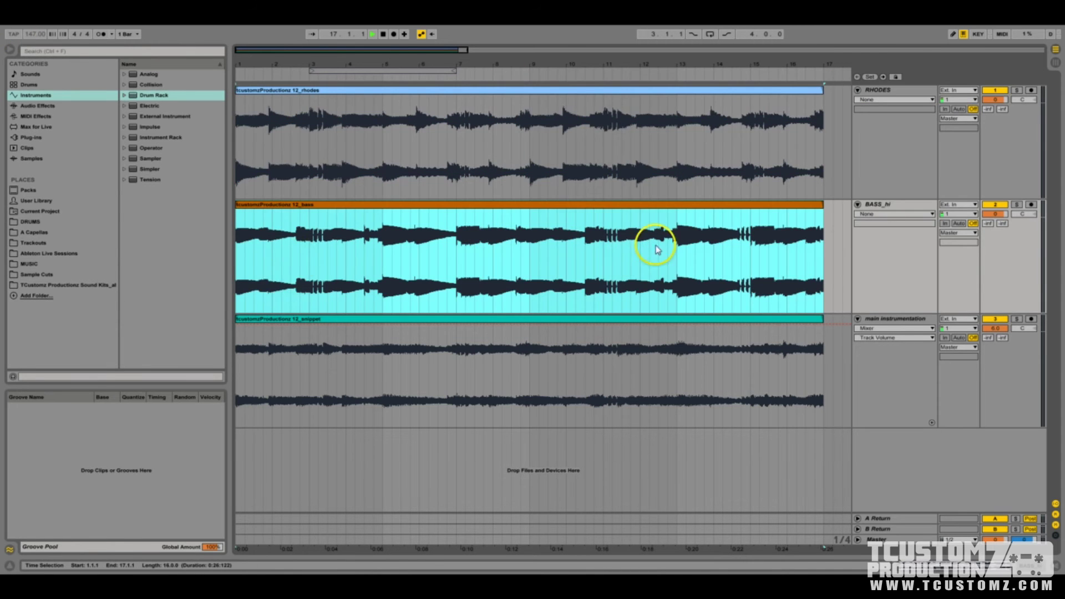
pyautogui.keyDown('shift'); pyautogui.click(898, 319); pyautogui.keyUp('shift')
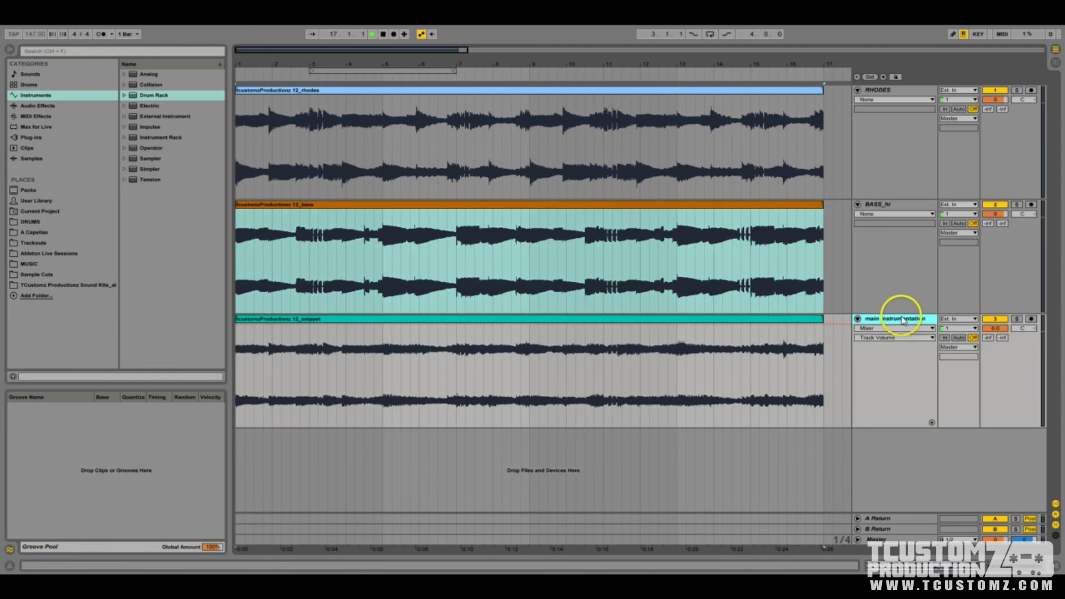
pyautogui.click(789, 324)
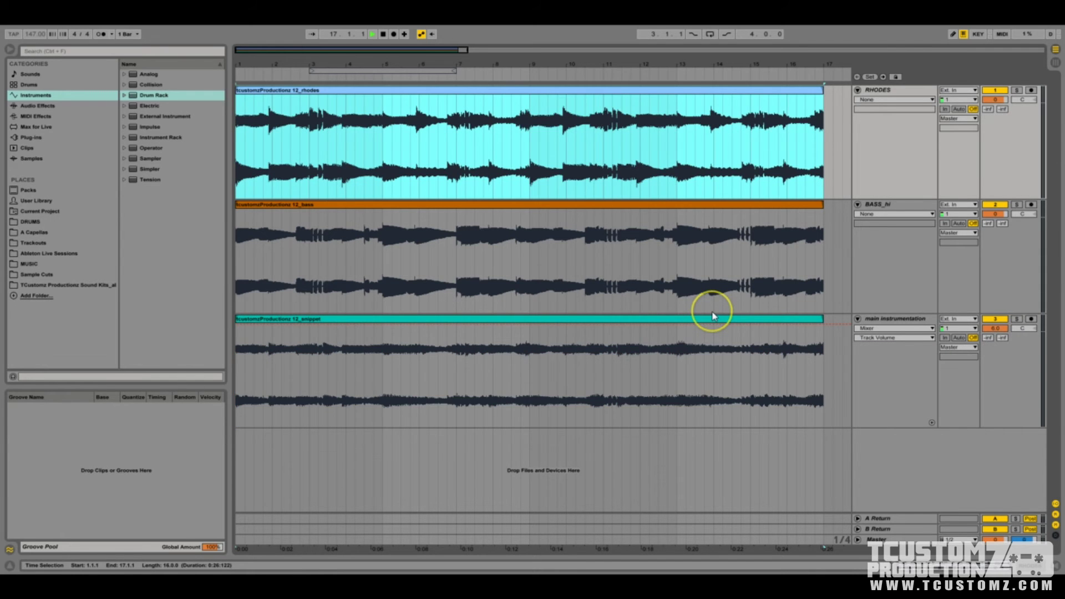
# Solo the RHODES track, play it back and open its clip to view the sample waveform.
pyautogui.click(1018, 92)
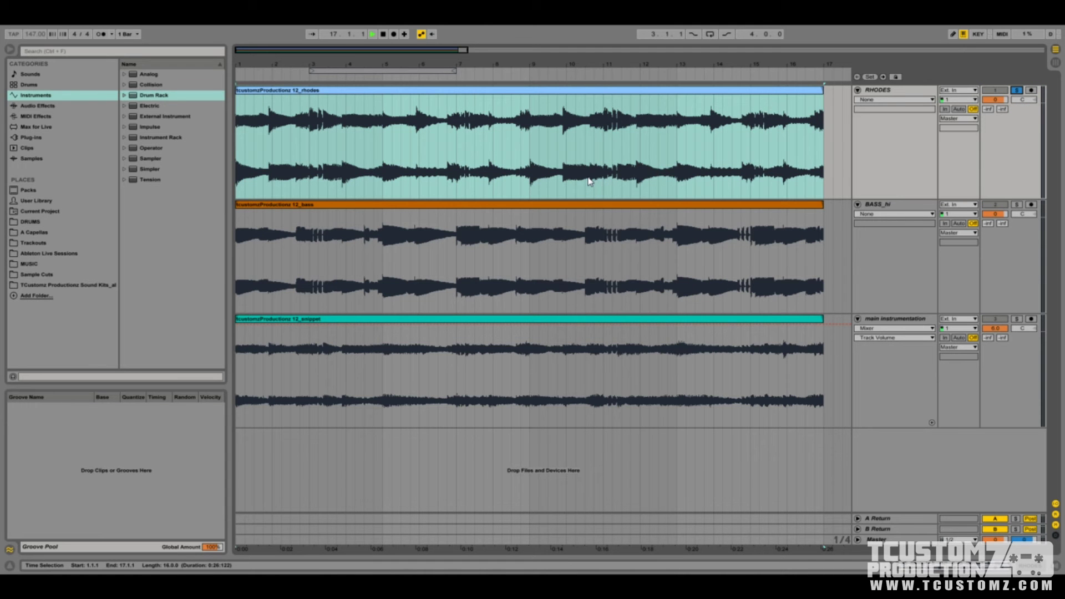
pyautogui.press('space')
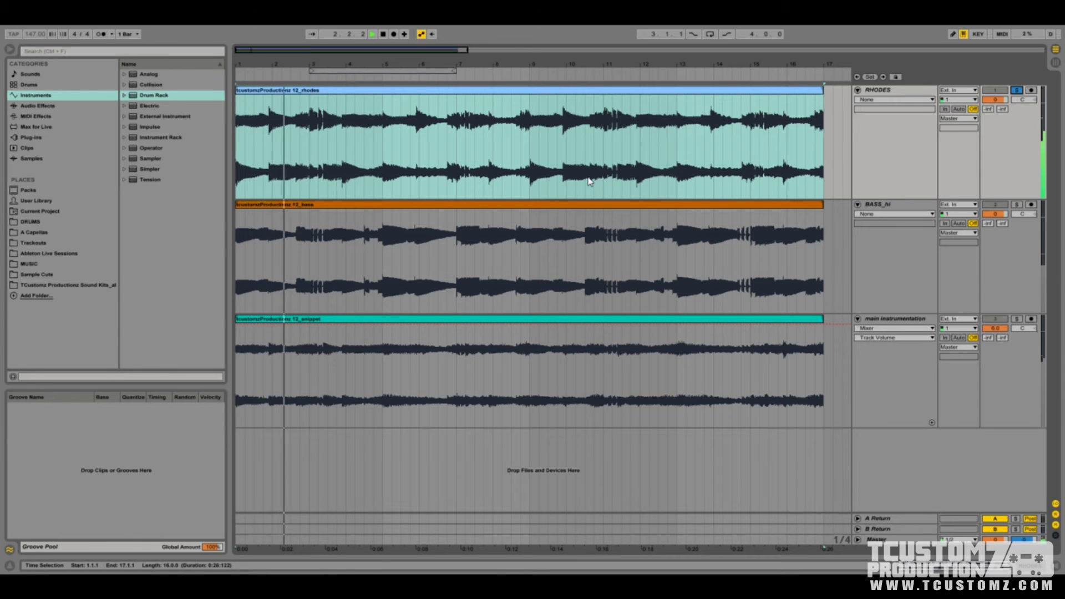
pyautogui.doubleClick(616, 92)
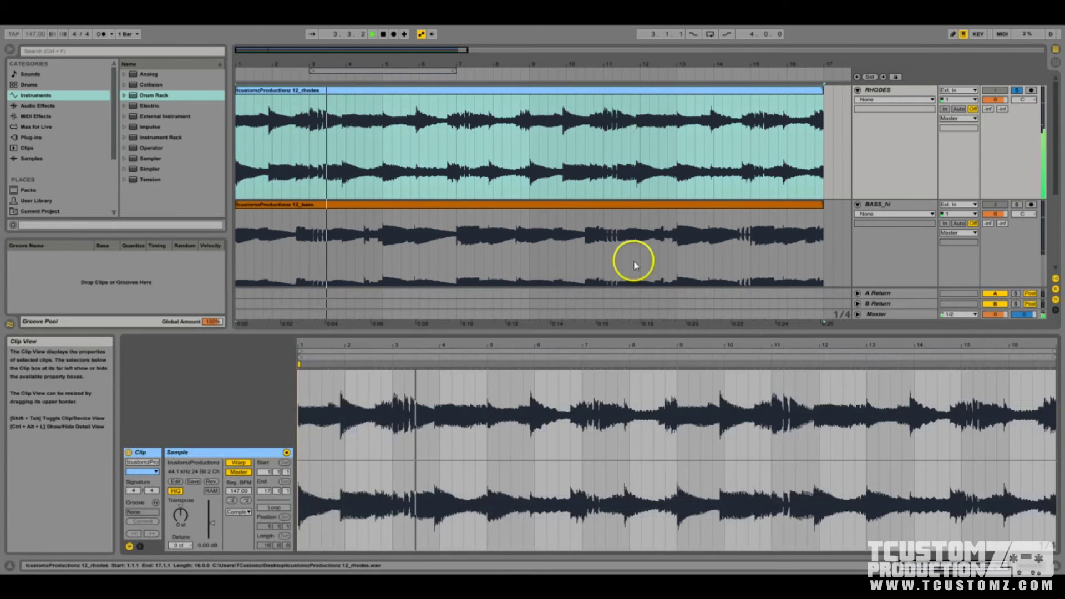
pyautogui.moveTo(680, 340)
pyautogui.mouseDown()
pyautogui.moveTo(680, 355)
pyautogui.moveTo(680, 333)
pyautogui.mouseUp()
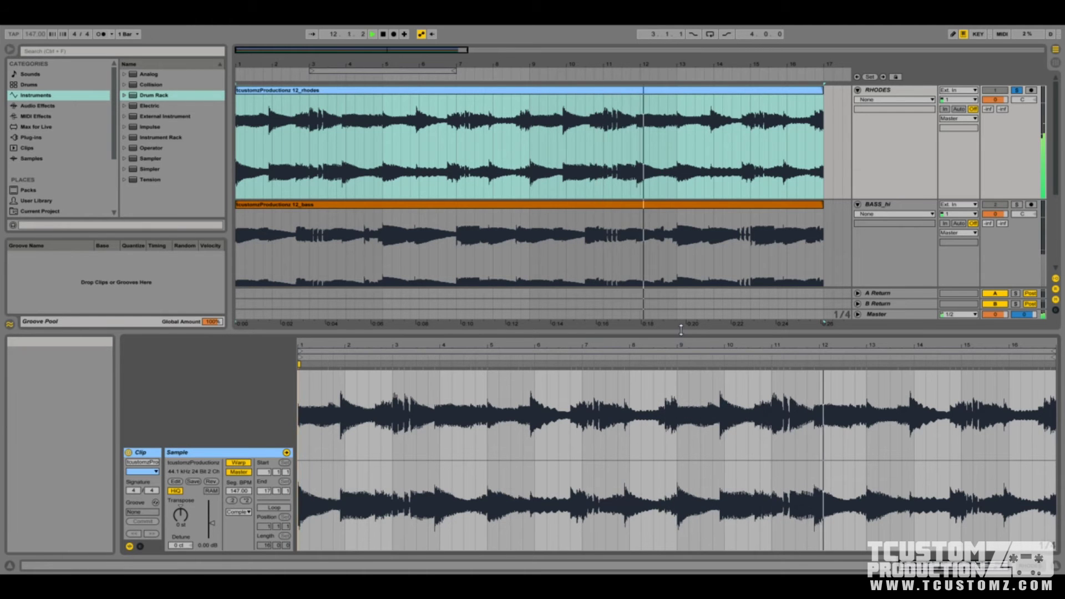
pyautogui.moveTo(694, 344); pyautogui.dragTo(694, 340)
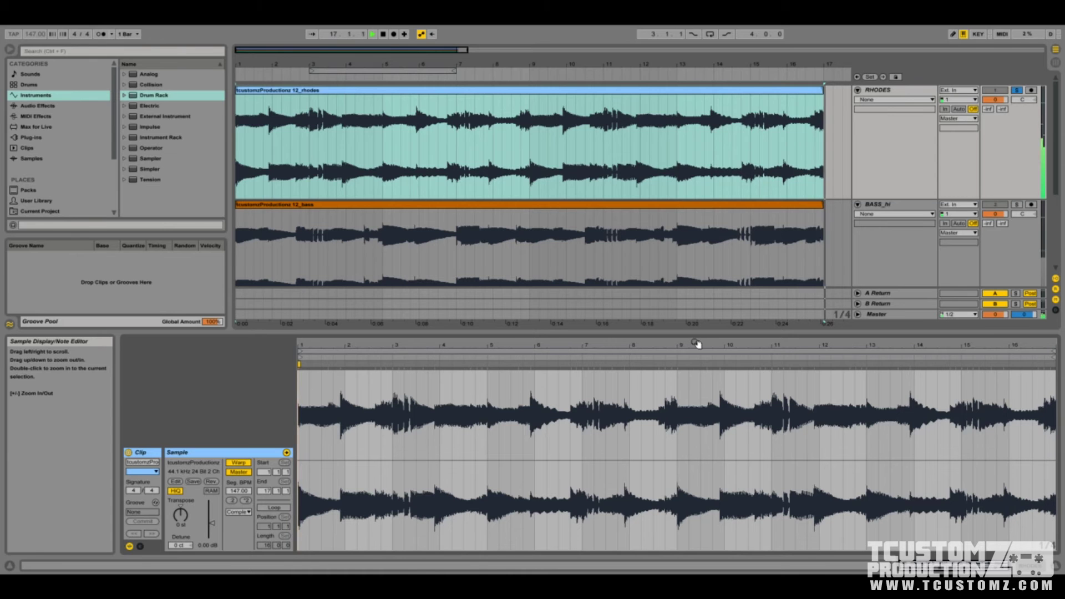
pyautogui.click(699, 149)
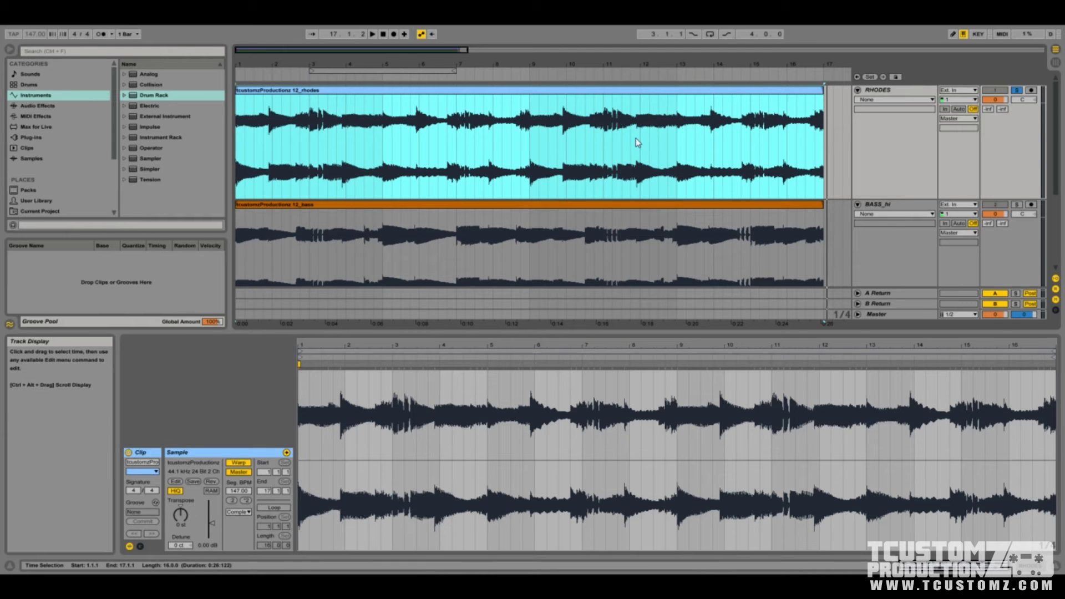
# Convert the harmony of the rhodes audio clip to a new MIDI track.
pyautogui.rightClick(428, 94)
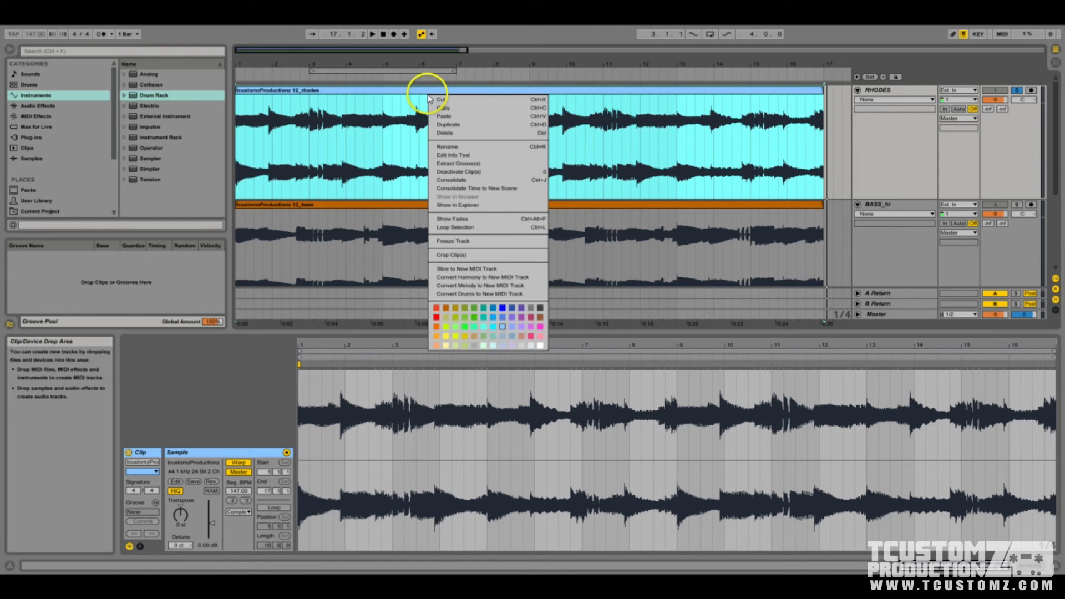
pyautogui.click(492, 279)
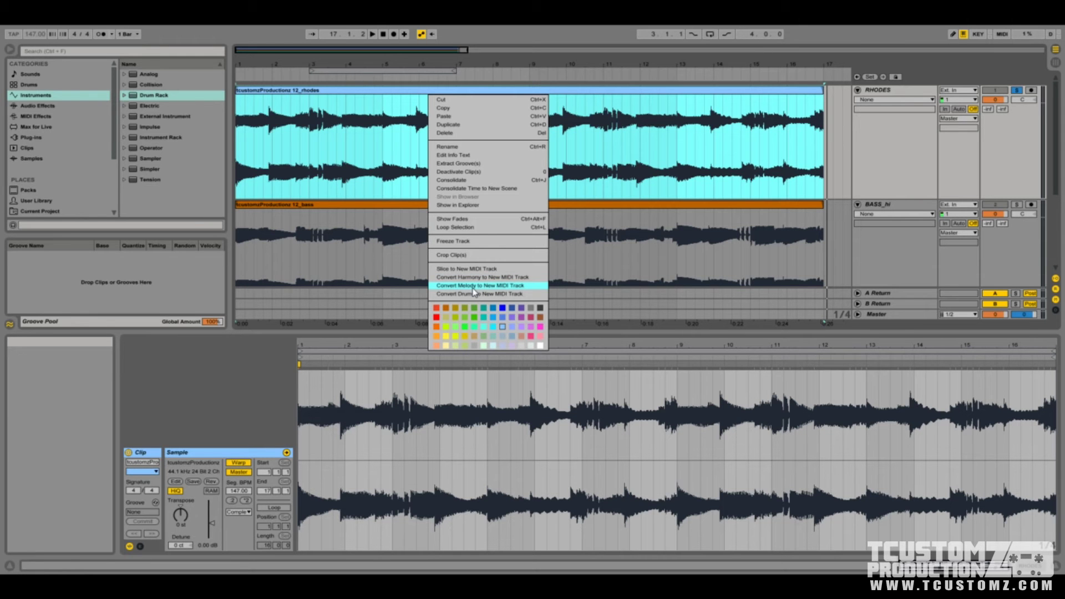
pyautogui.click(470, 277)
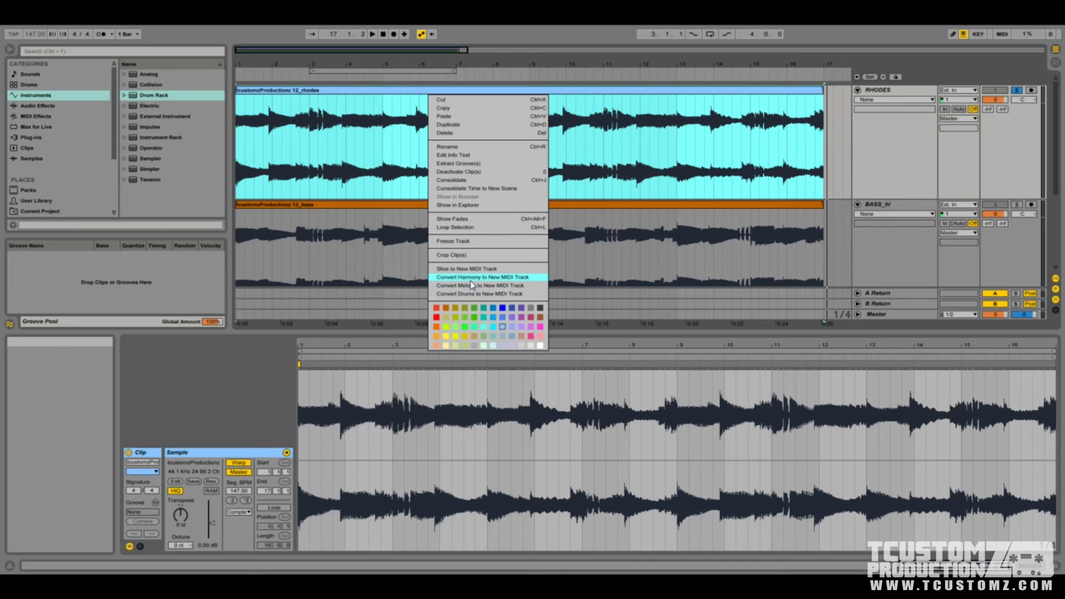
pyautogui.click(471, 281)
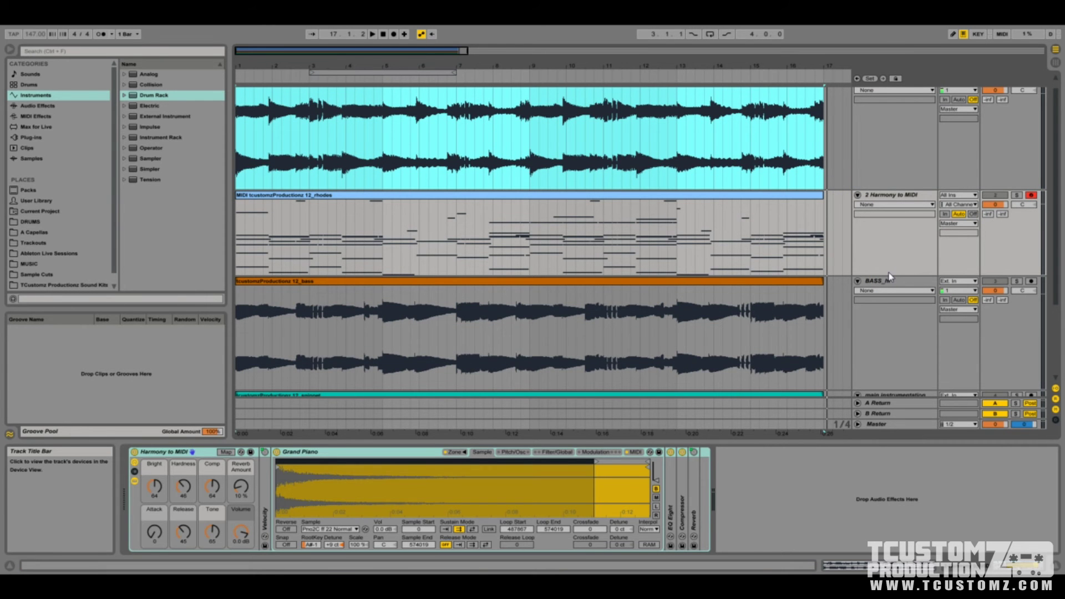
# View the notes of the converted rhodes MIDI clip and the instrument devices on the Harmony to MIDI track.
pyautogui.scroll(1, 537, 193)
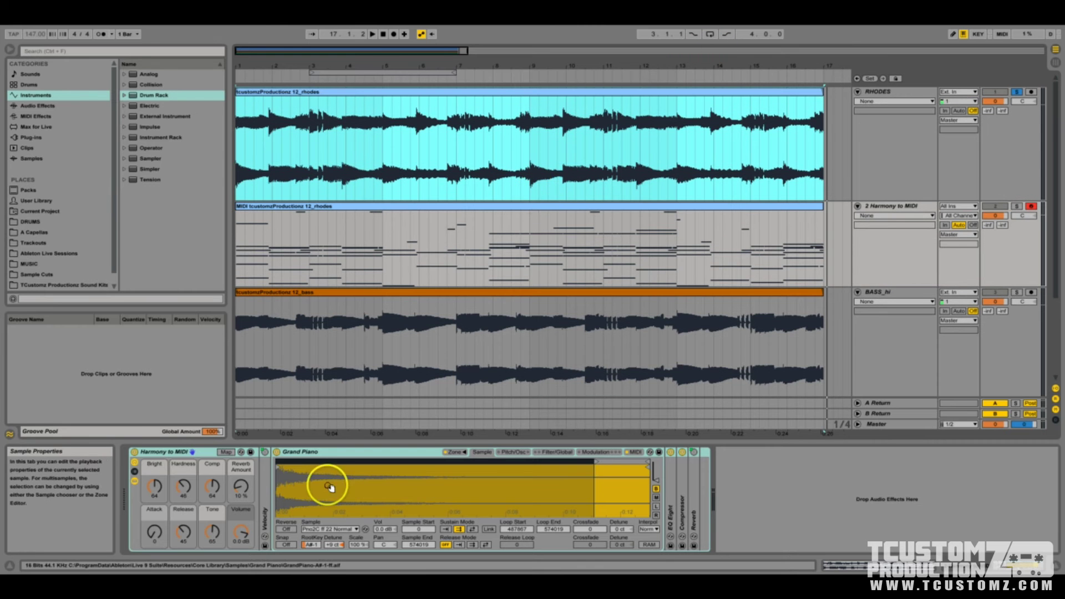
pyautogui.doubleClick(520, 212)
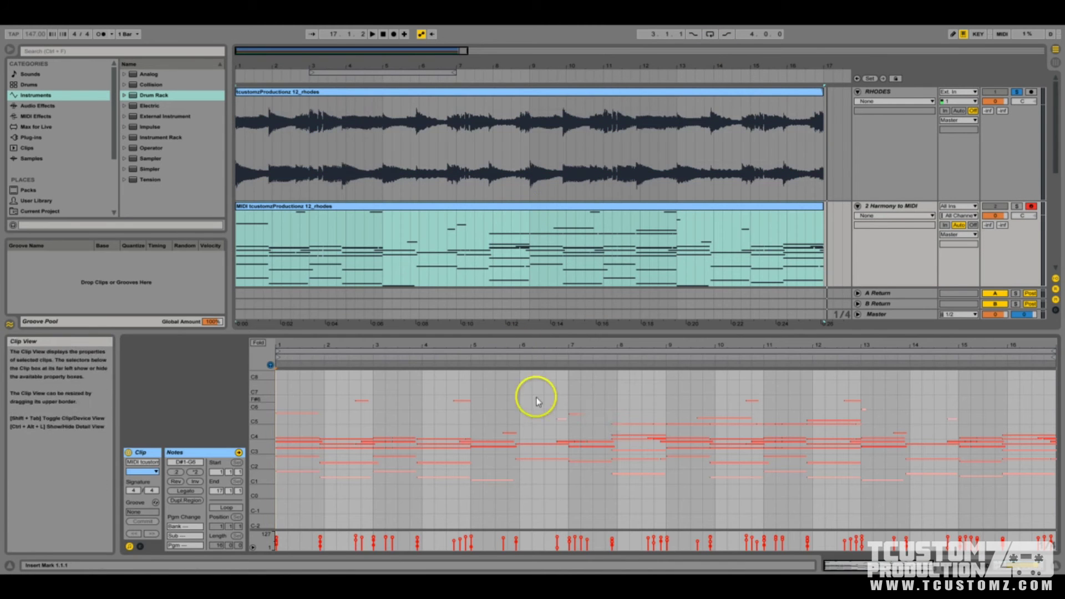
pyautogui.click(917, 226)
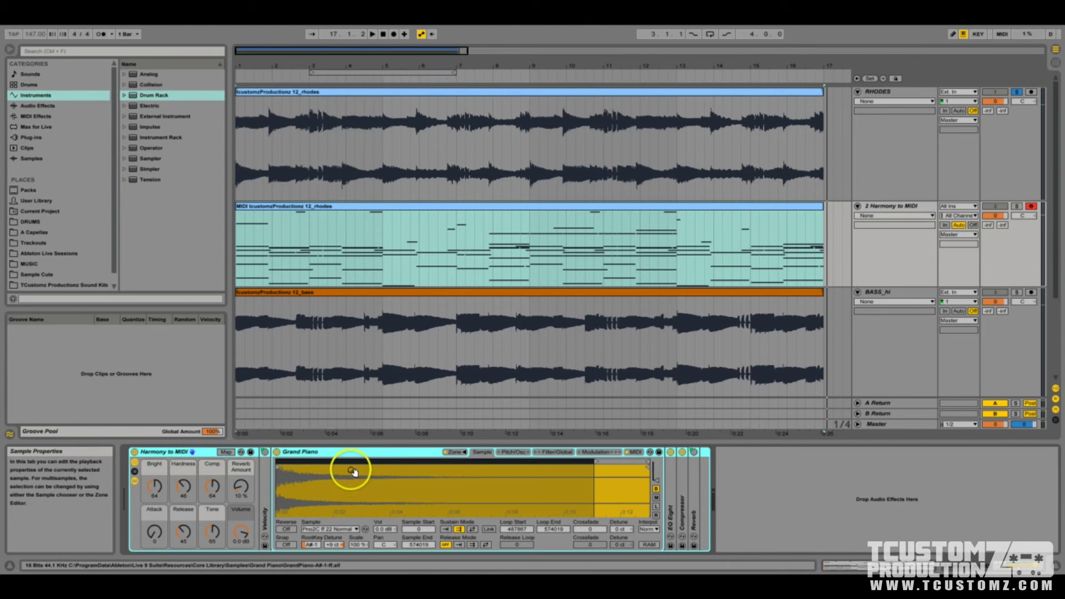
# Solo the Harmony to MIDI track and play back the converted clip with its notes open.
pyautogui.doubleClick(724, 213)
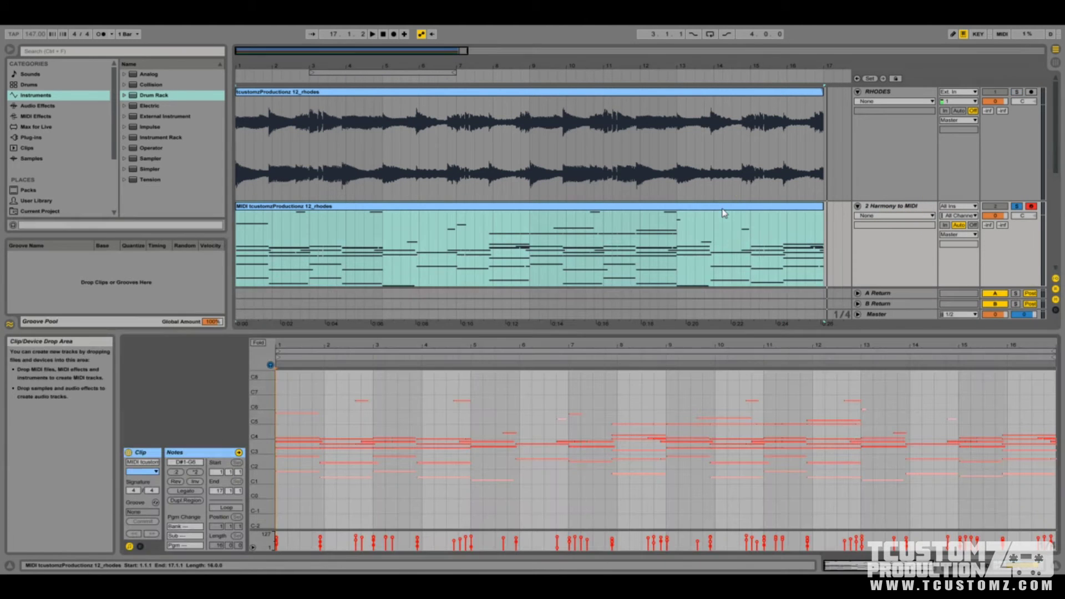
pyautogui.click(681, 426)
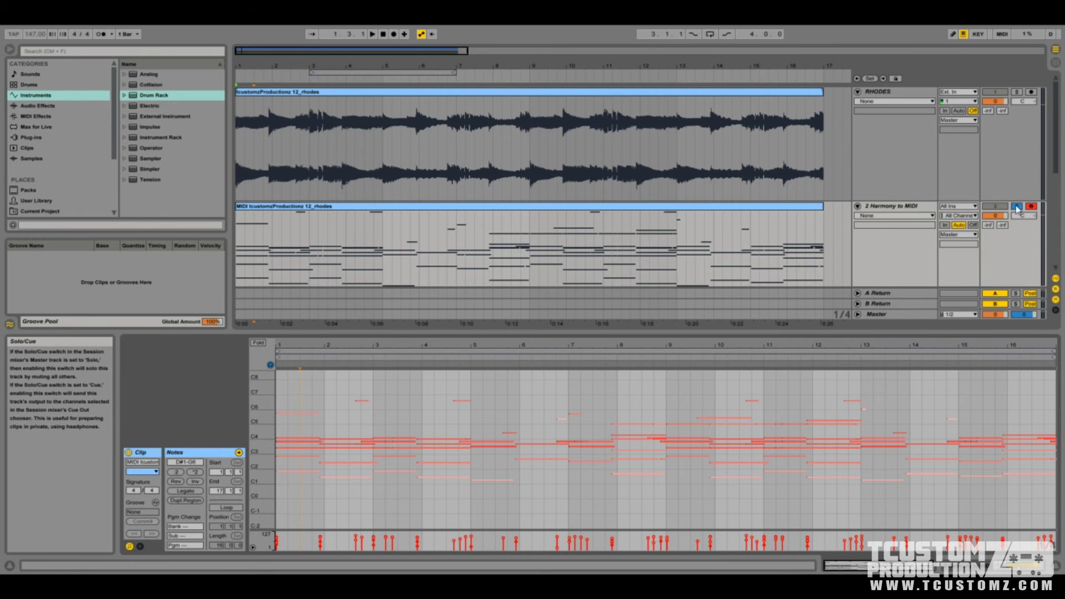
pyautogui.press('space')
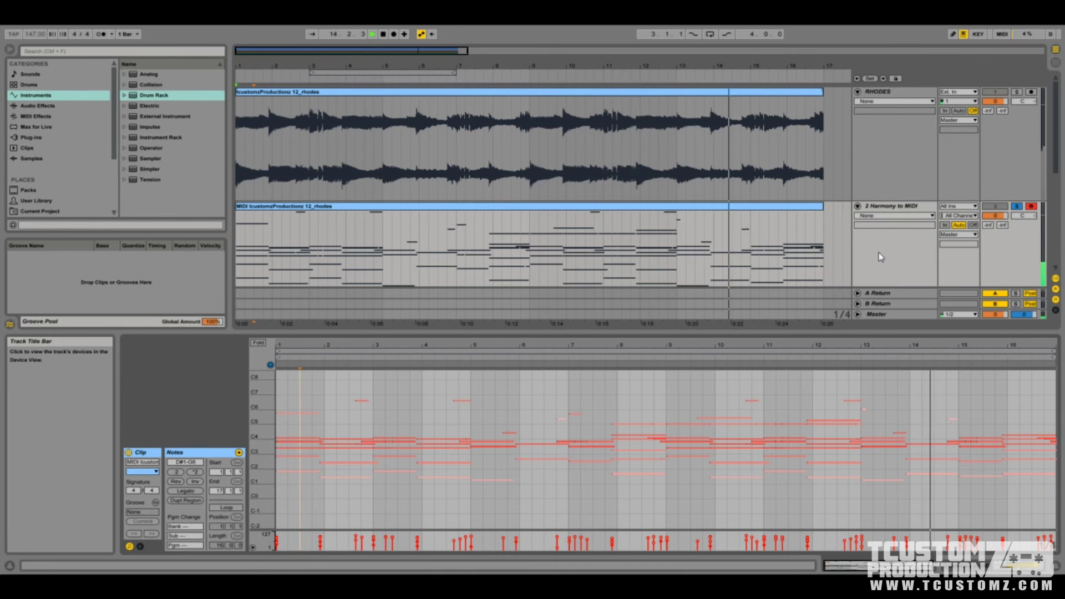
pyautogui.click(756, 234)
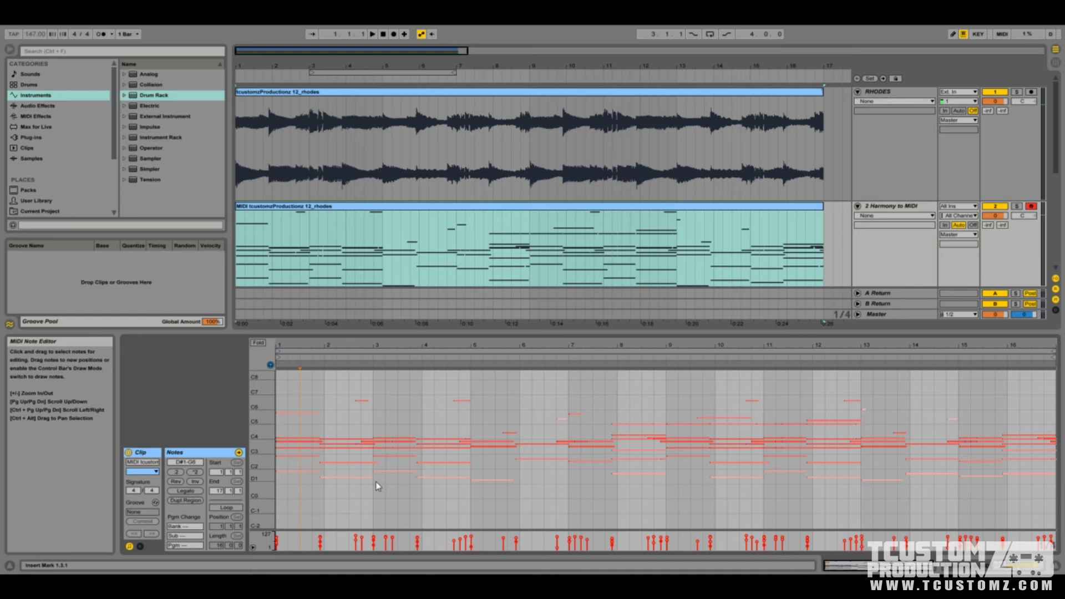
# Remove the stray high notes above C5 from the converted rhodes MIDI clip.
pyautogui.click(622, 288)
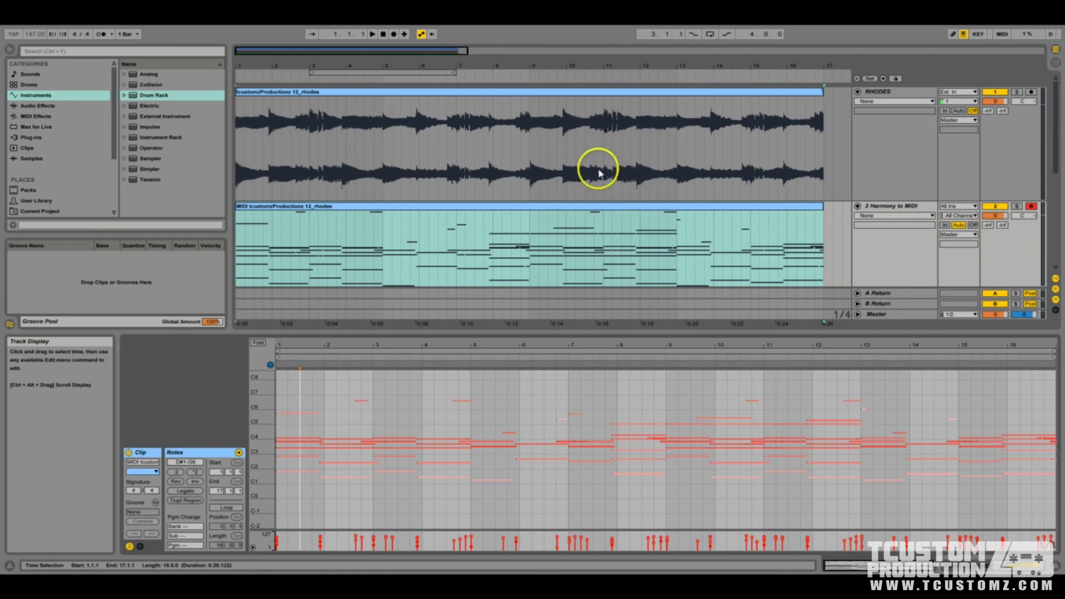
pyautogui.click(616, 107)
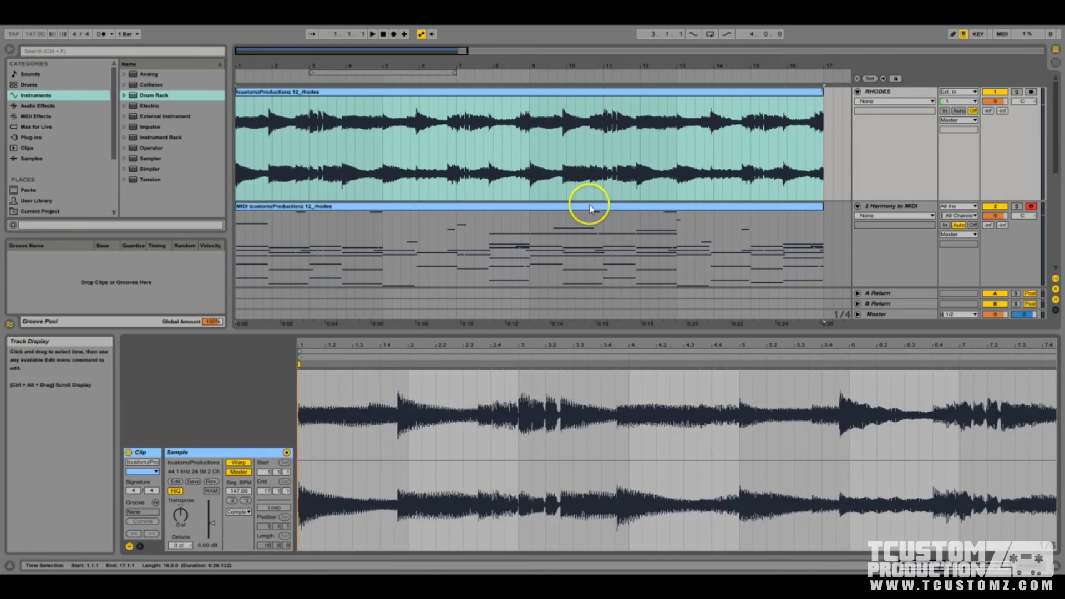
pyautogui.click(590, 206)
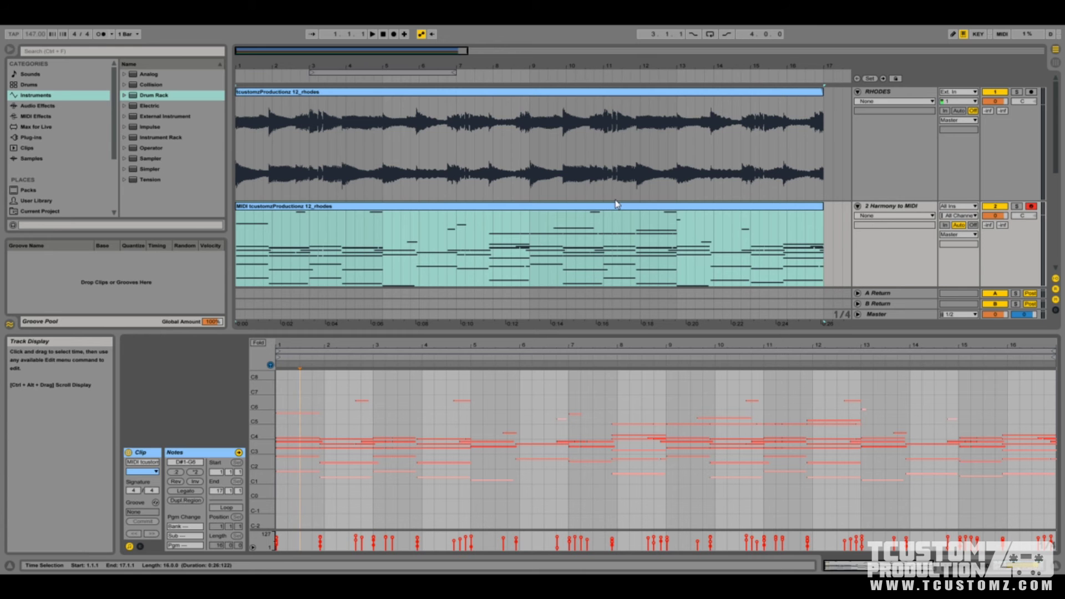
pyautogui.moveTo(295, 392); pyautogui.dragTo(978, 424)
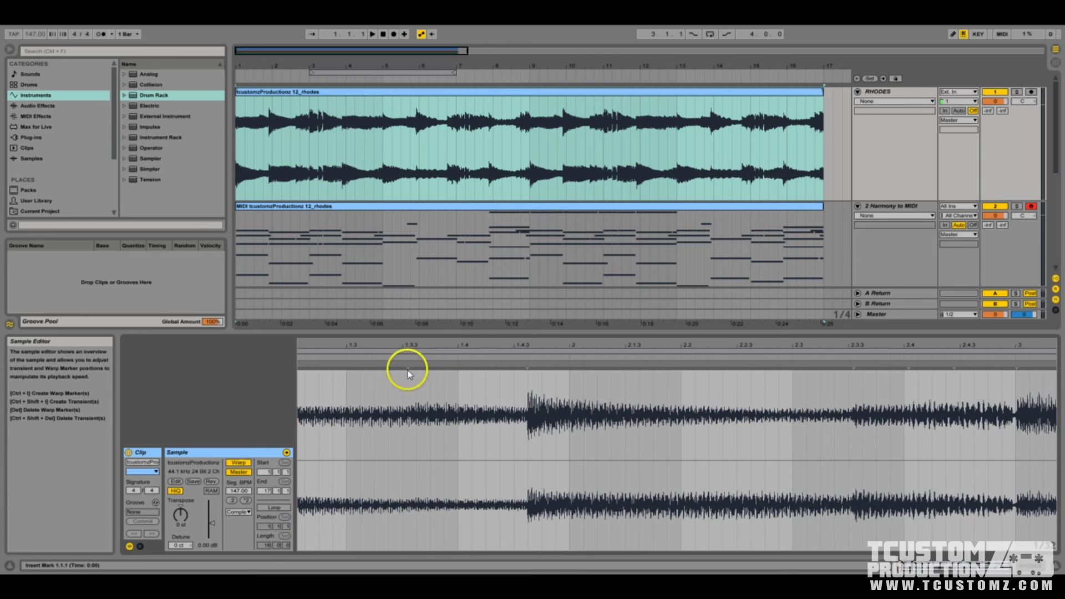
# Examine the opening bars of the original rhodes clip's sample waveform up close.
pyautogui.moveTo(463, 343); pyautogui.dragTo(425, 171)
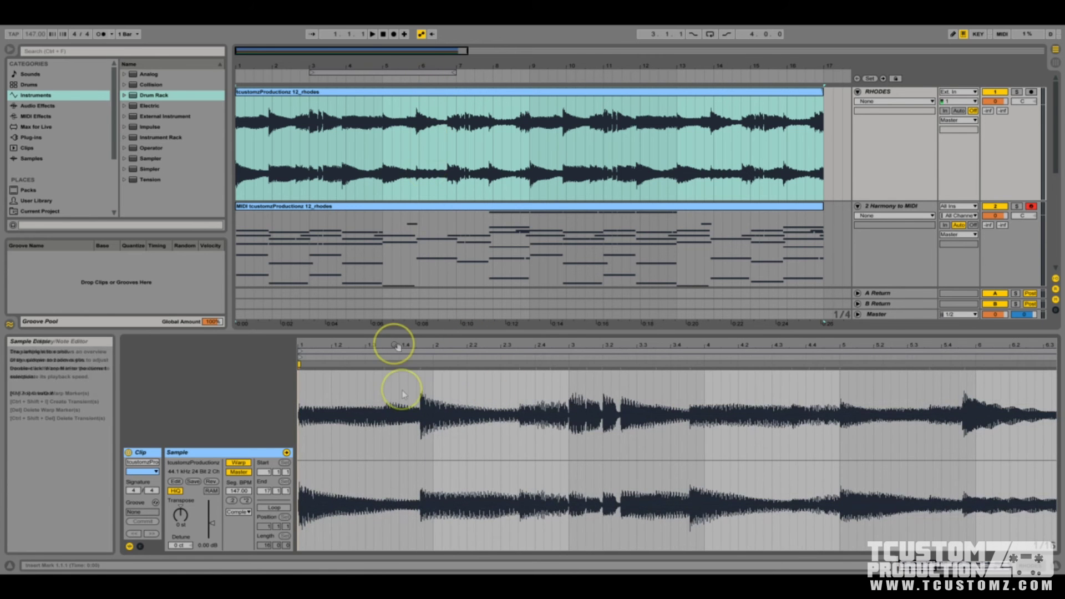
pyautogui.moveTo(392, 340); pyautogui.dragTo(476, 357)
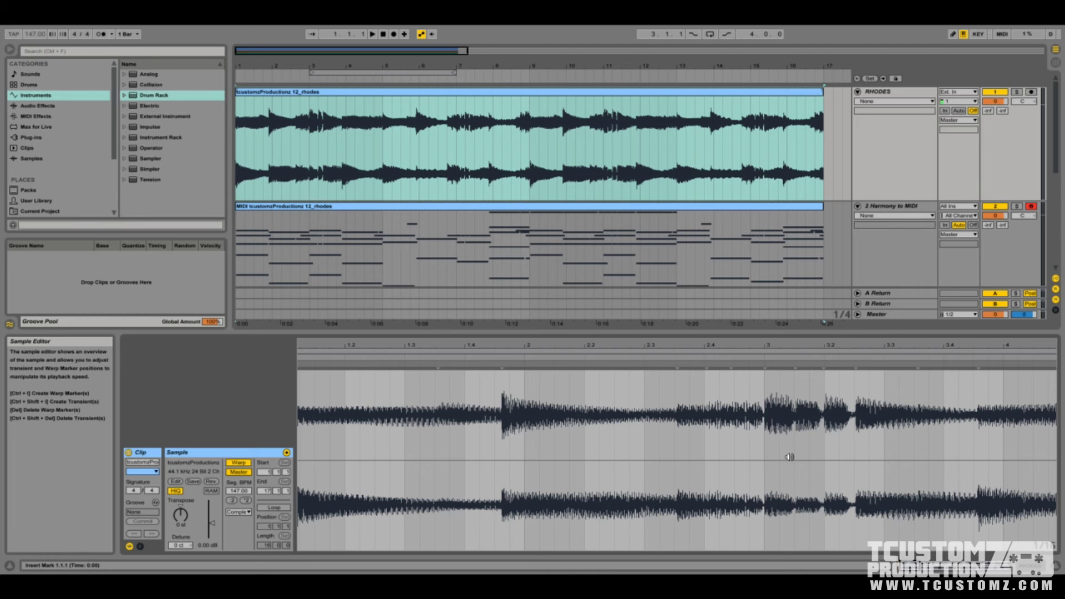
pyautogui.moveTo(760, 373); pyautogui.dragTo(556, 374)
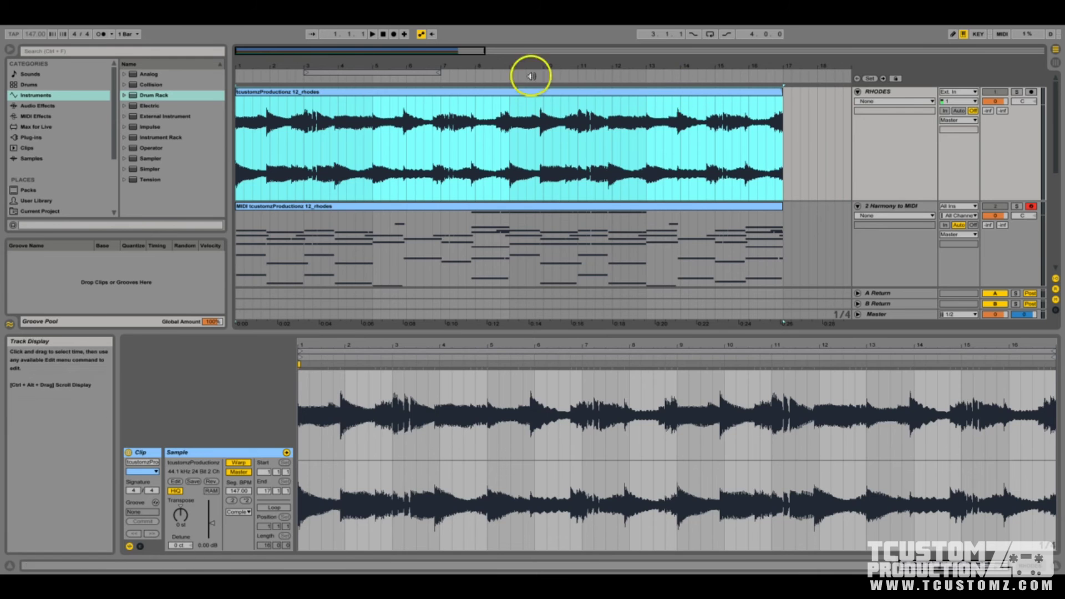
# Reopen the converted rhodes MIDI clip and review its remaining notes around bar 7.
pyautogui.click(548, 207)
pyautogui.scroll(-3, 549, 207)
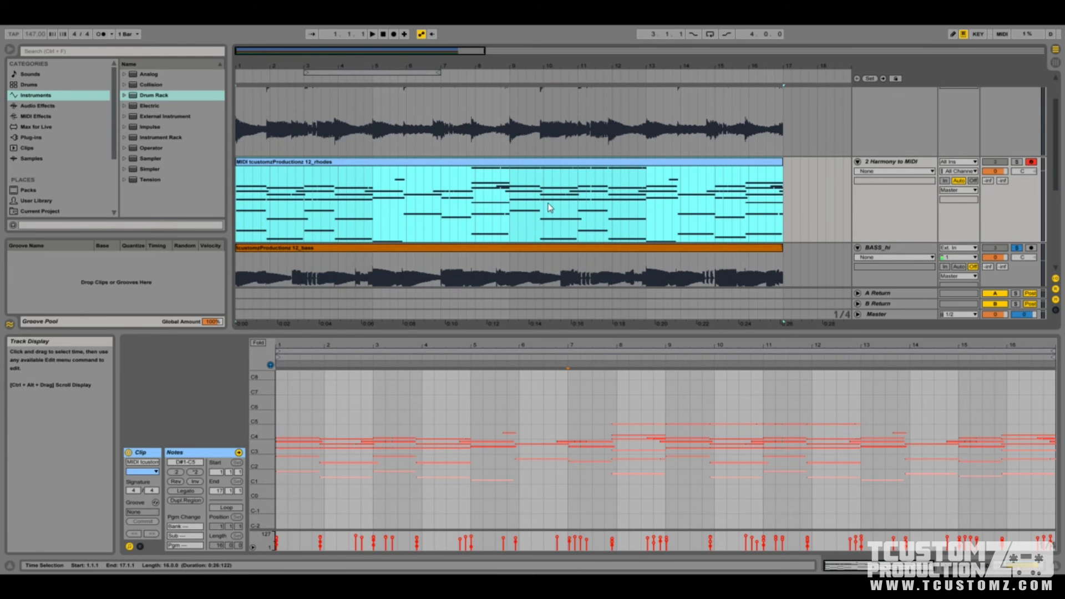
pyautogui.doubleClick(476, 162)
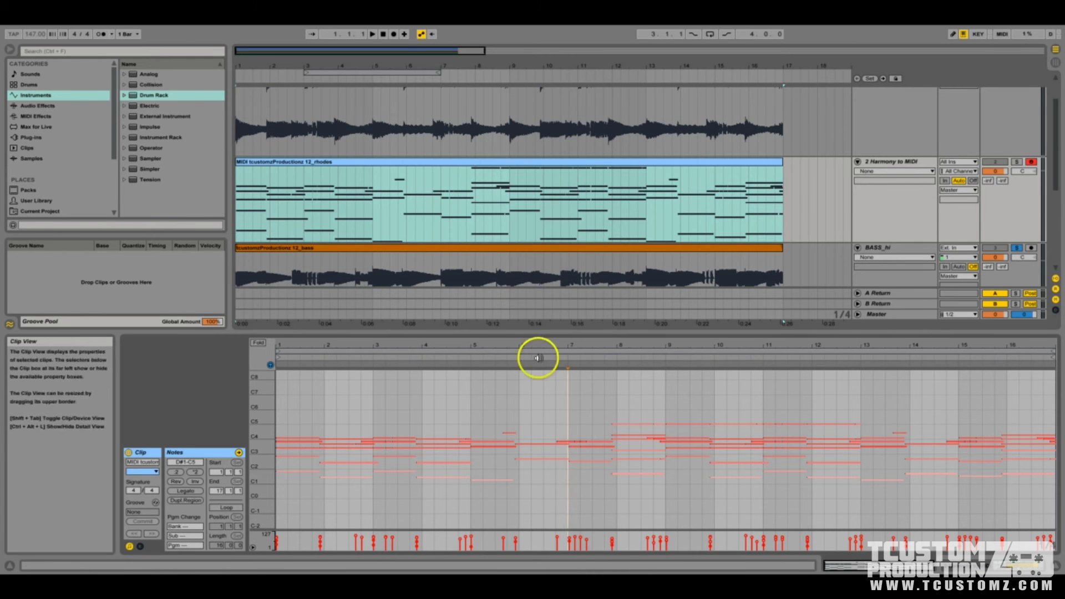
pyautogui.click(586, 492)
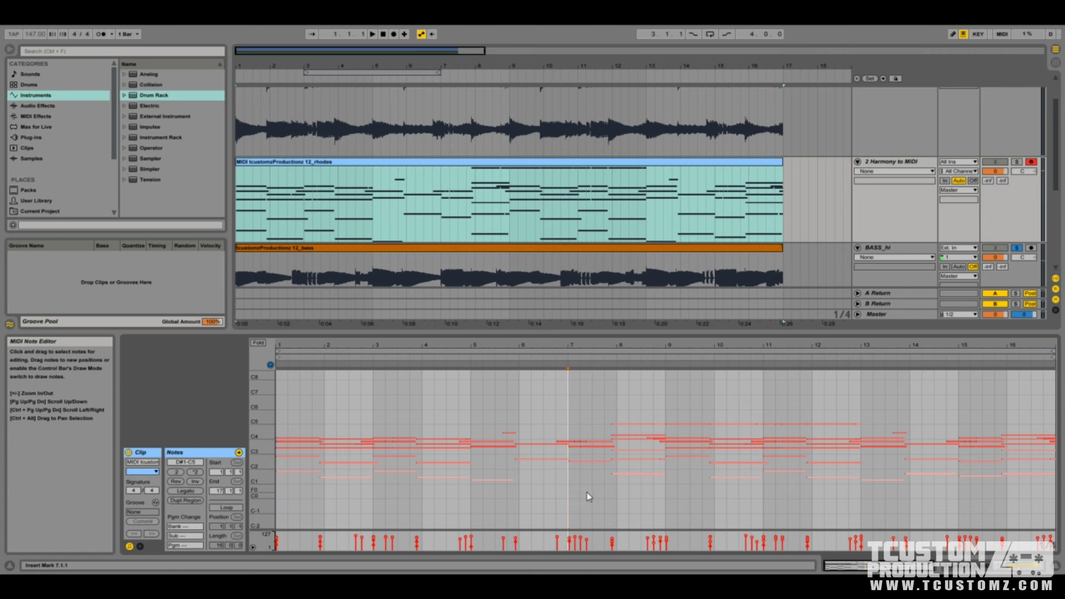
pyautogui.click(587, 493)
# Select the original bass clip on the soloed BASS_hi track and play it through to its end.
pyautogui.scroll(-3, 676, 227)
pyautogui.click(675, 227)
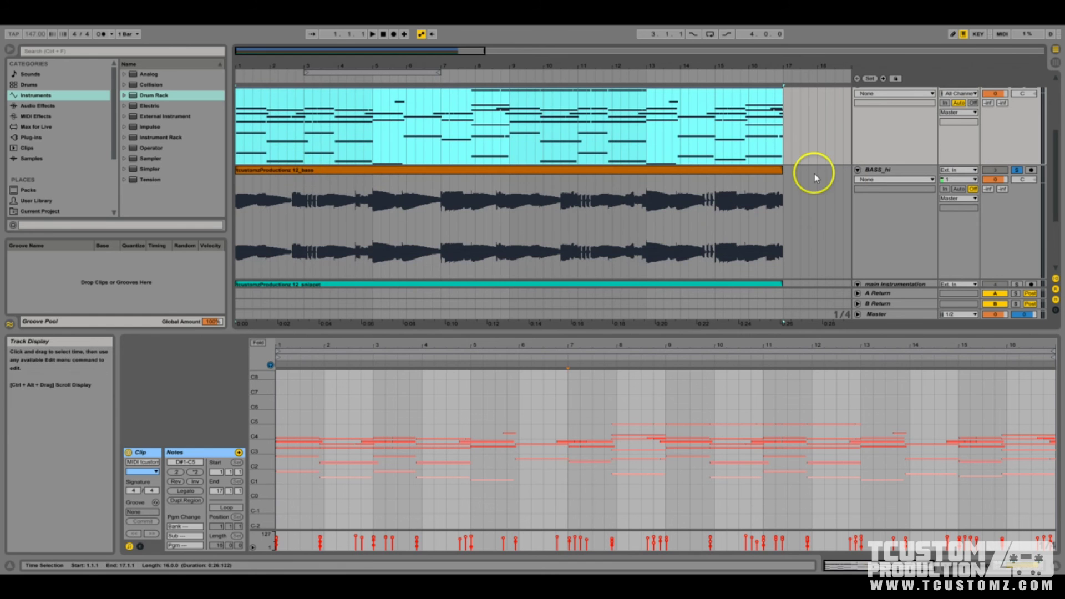
pyautogui.rightClick(476, 178)
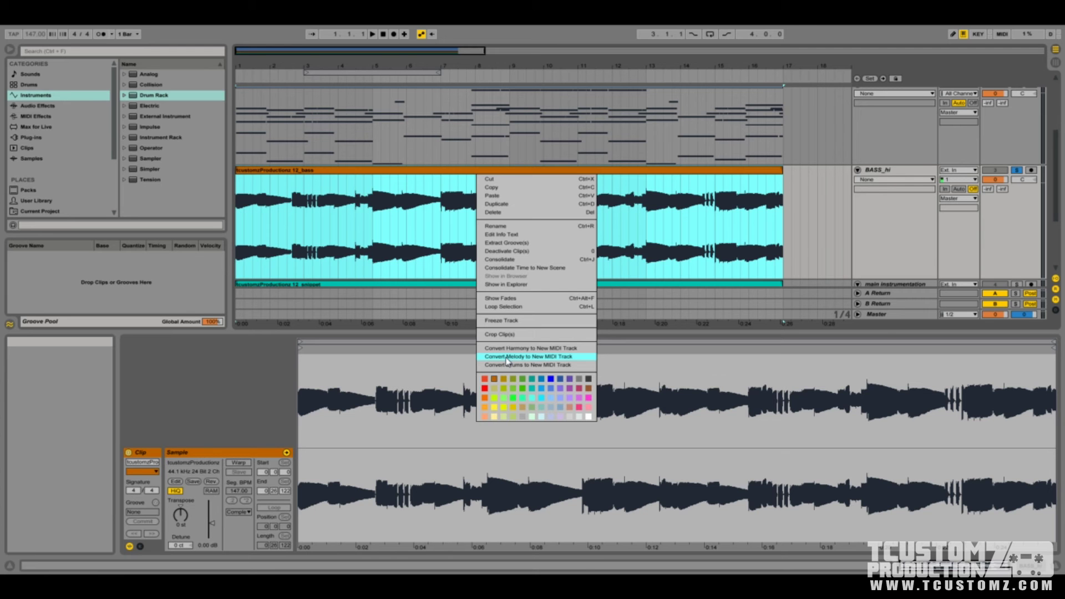
pyautogui.click(703, 168)
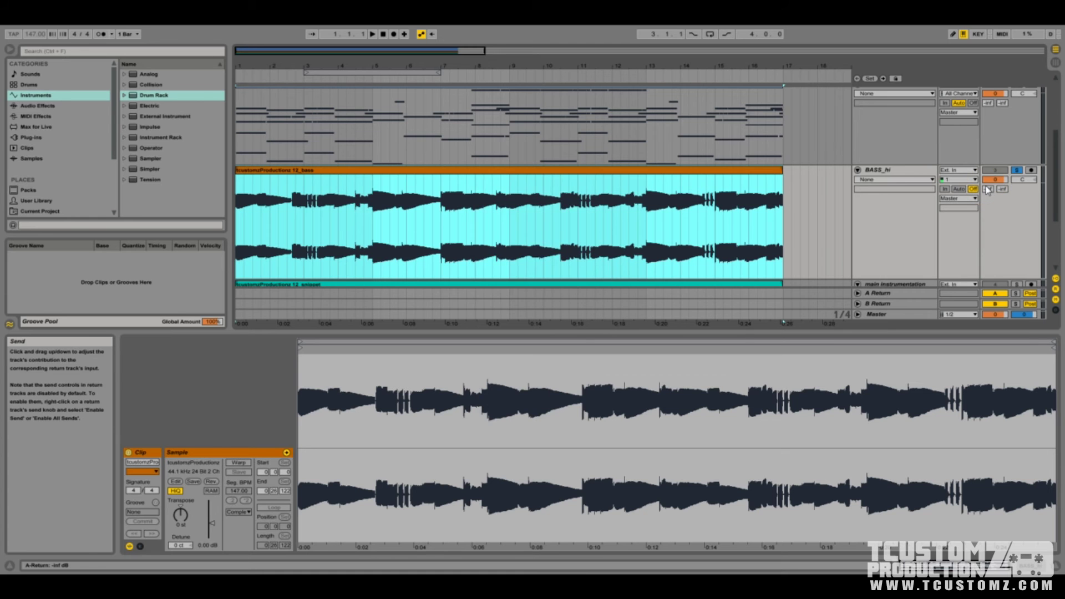
pyautogui.click(784, 150)
pyautogui.press('space')
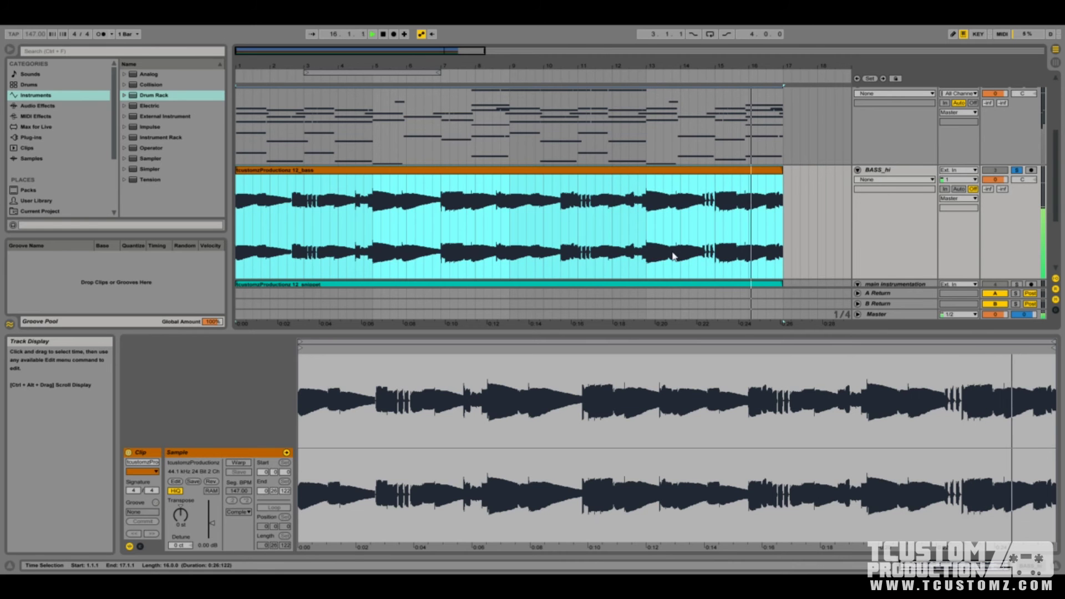
pyautogui.scroll(-2, 673, 256)
pyautogui.press('space')
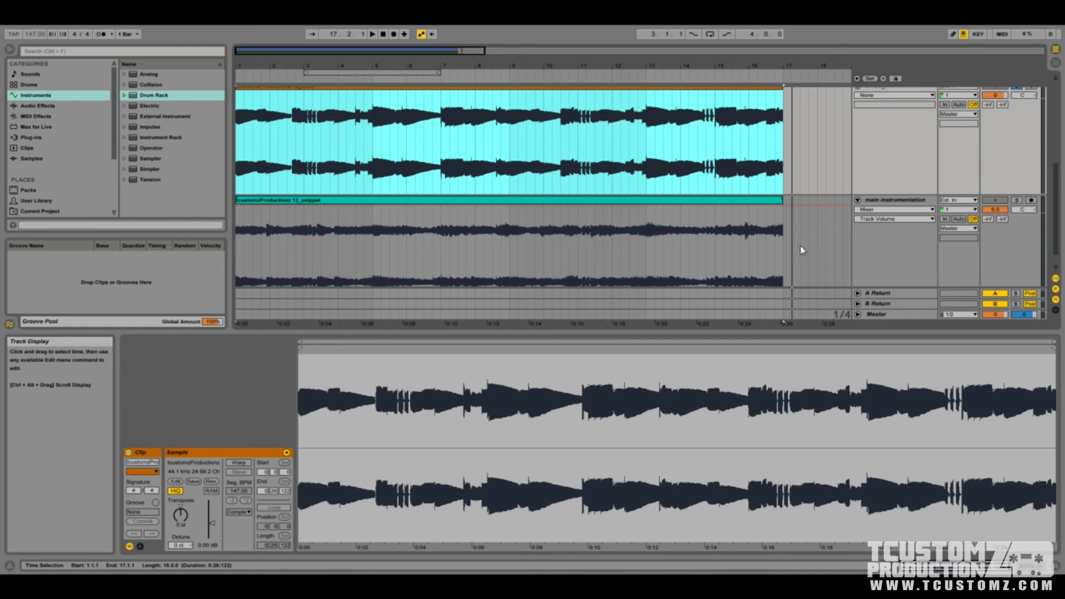
# Convert the bass clip to a new MIDI track using melody conversion and unfold the resulting track.
pyautogui.scroll(2, 799, 244)
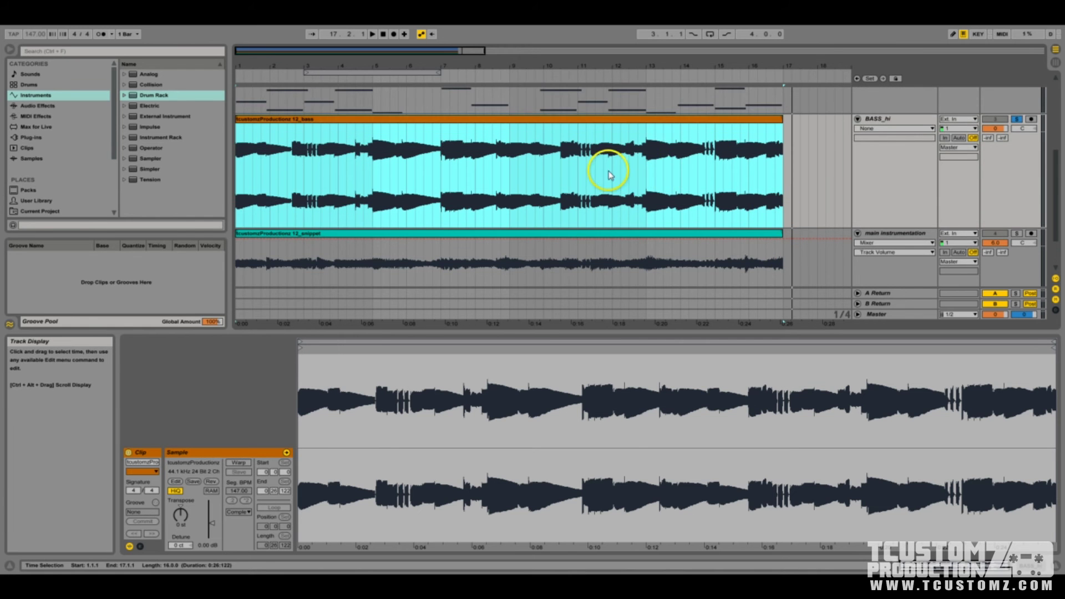
pyautogui.rightClick(632, 126)
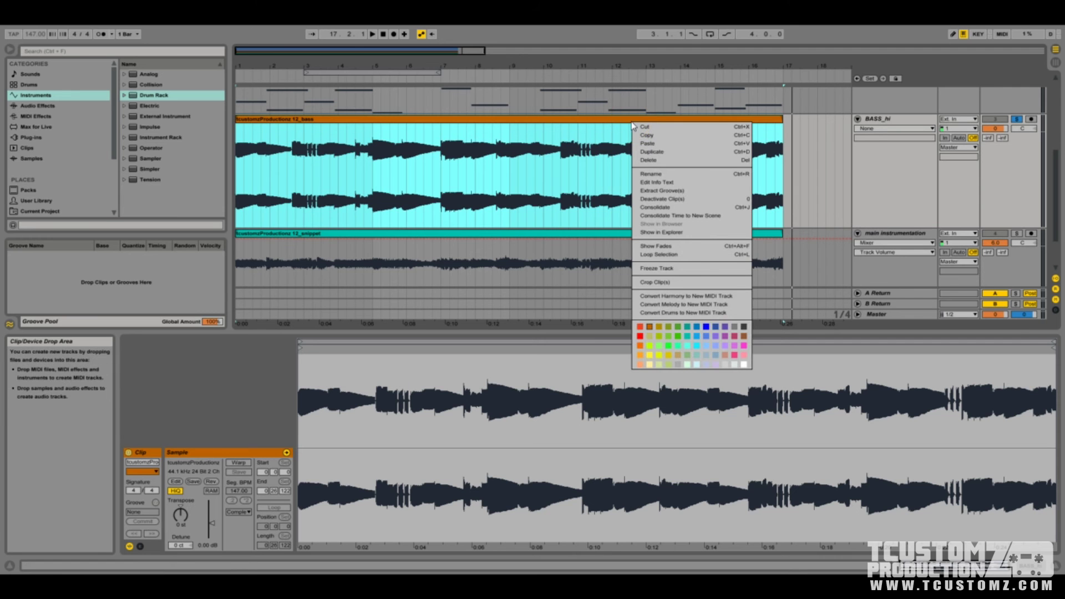
pyautogui.click(672, 305)
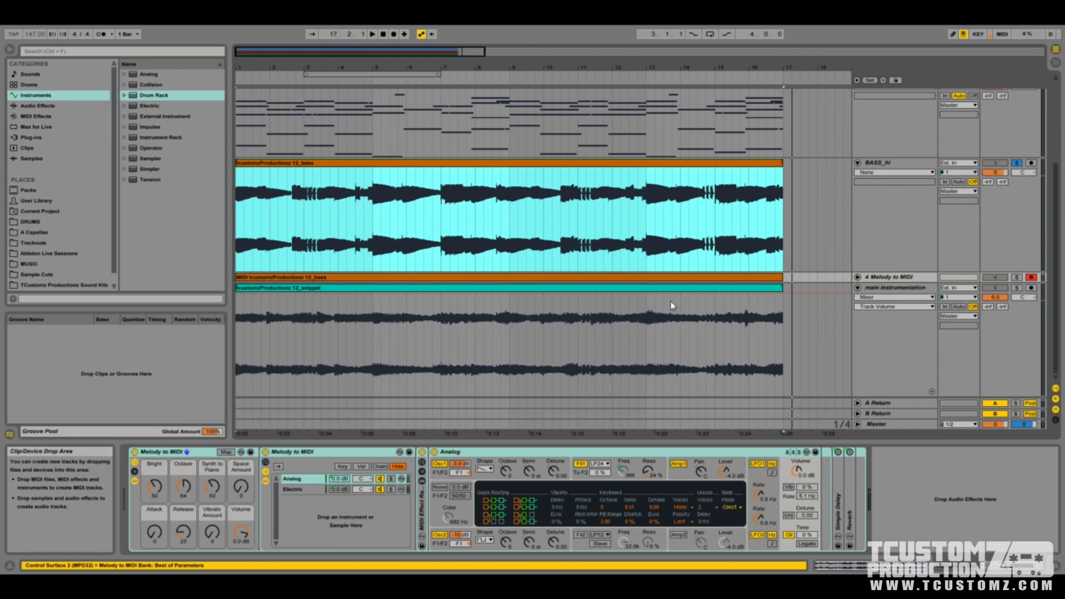
pyautogui.click(637, 259)
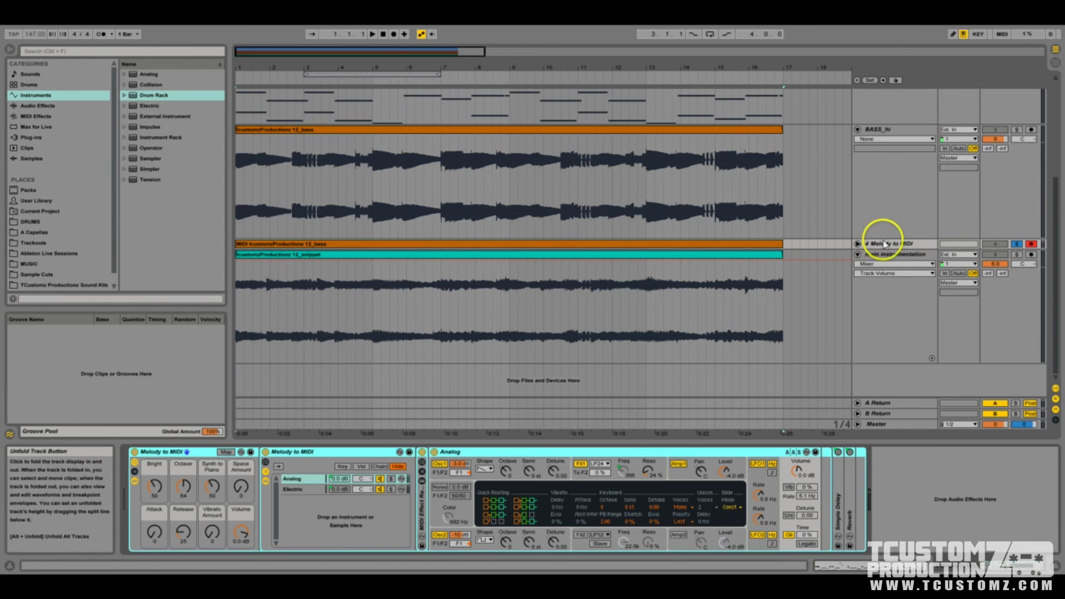
pyautogui.click(858, 243)
pyautogui.click(885, 245)
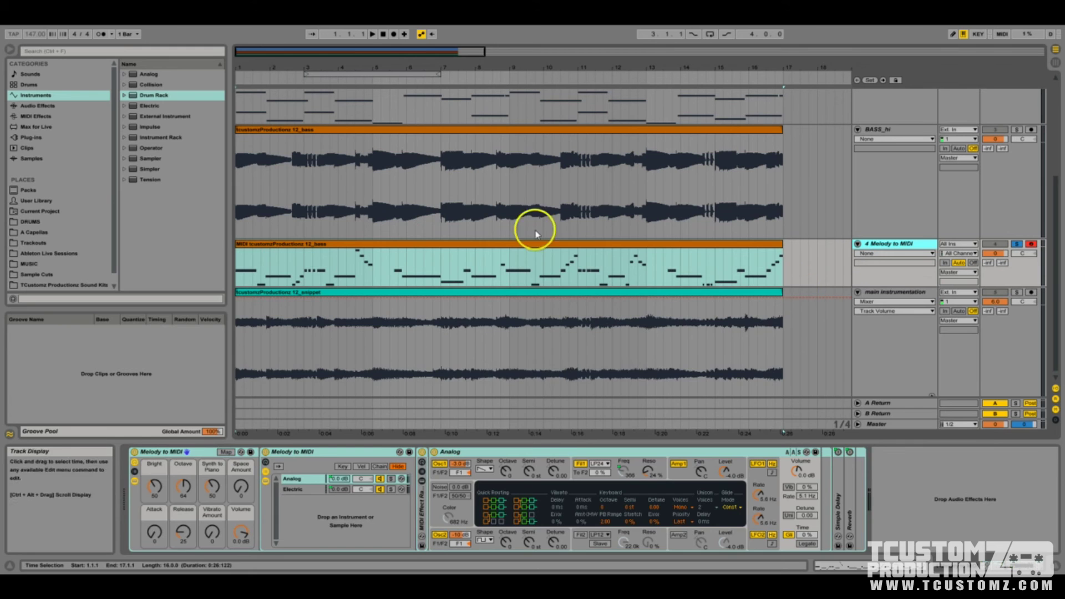
# Review the converted bass clip's notes, bring up its track's instrument devices and play the clip back soloed.
pyautogui.doubleClick(506, 244)
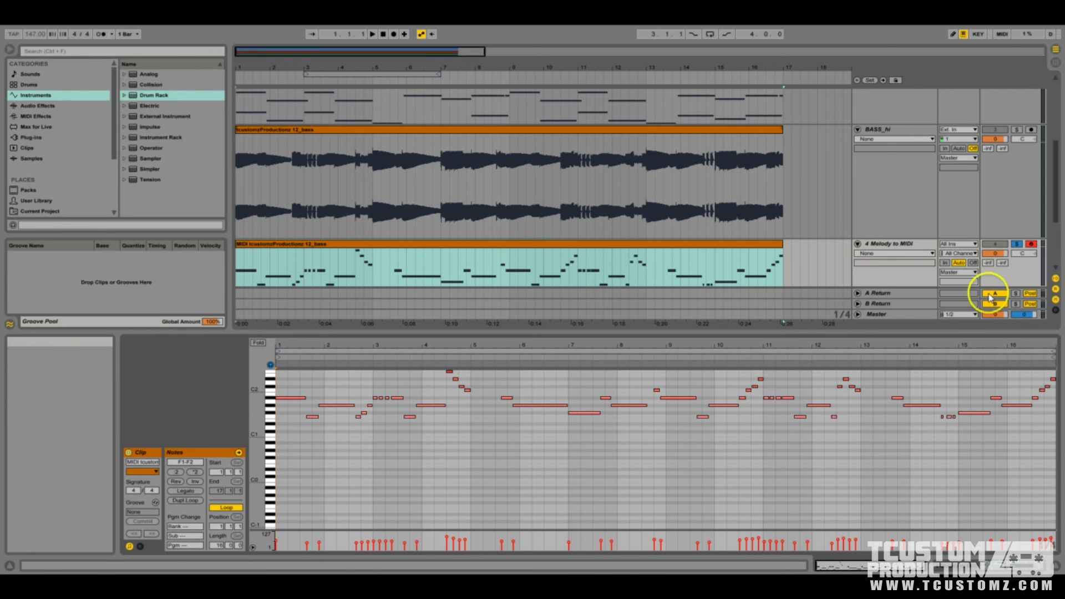
pyautogui.click(883, 246)
pyautogui.doubleClick(883, 246)
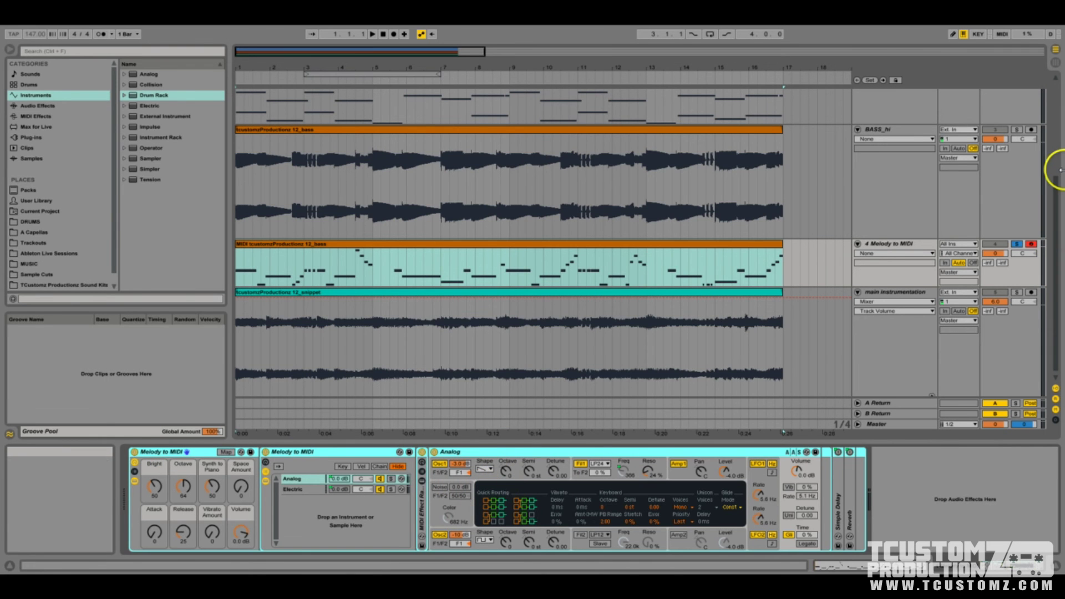
pyautogui.press('space')
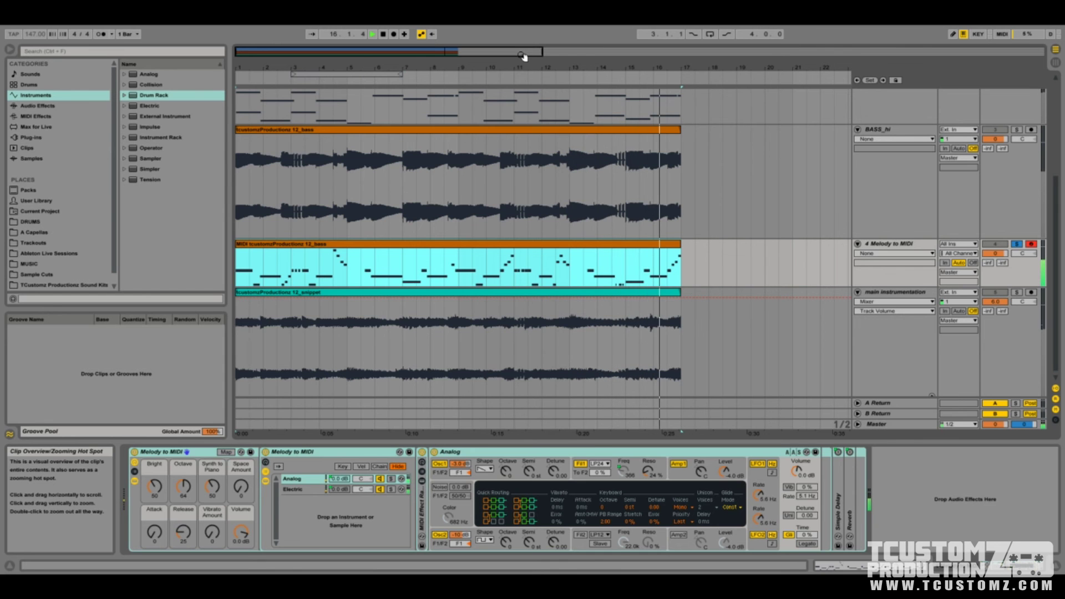
pyautogui.click(666, 272)
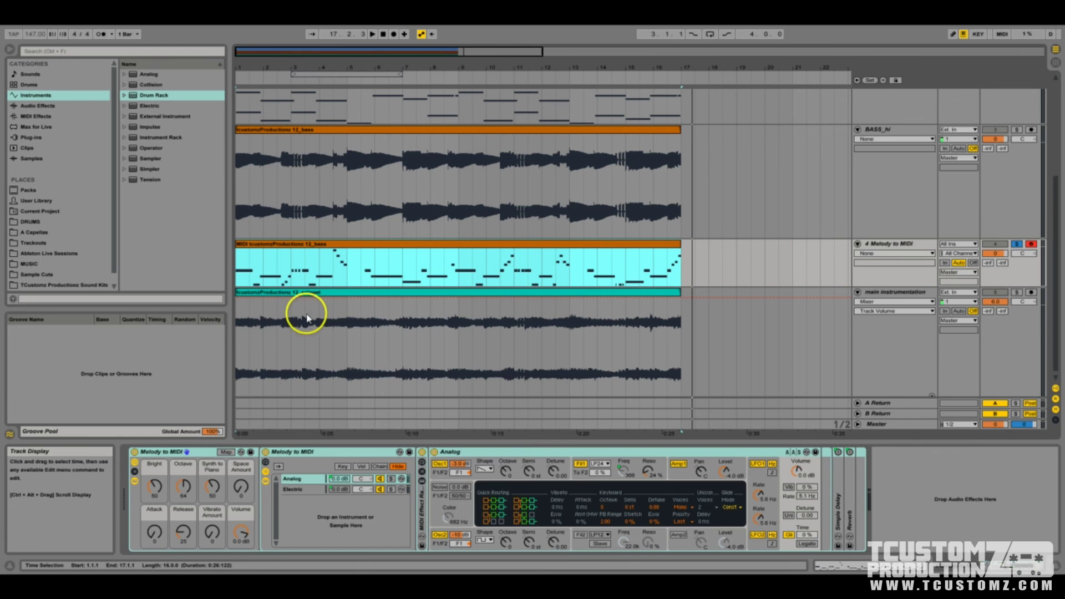
# Turn on warping for the original bass clip and reopen the notes of its converted MIDI clip.
pyautogui.doubleClick(360, 149)
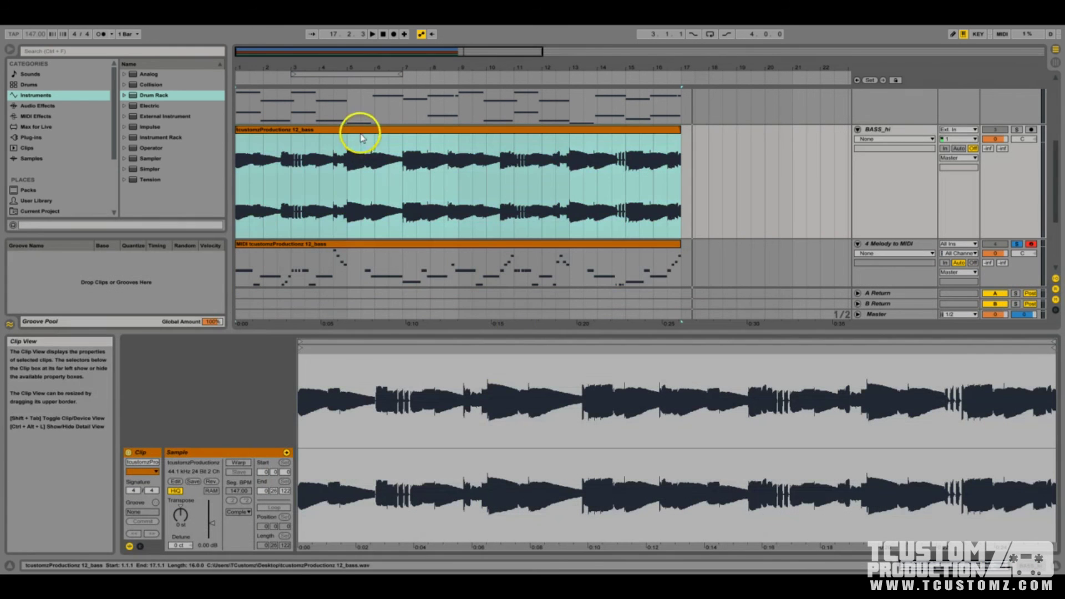
pyautogui.click(242, 463)
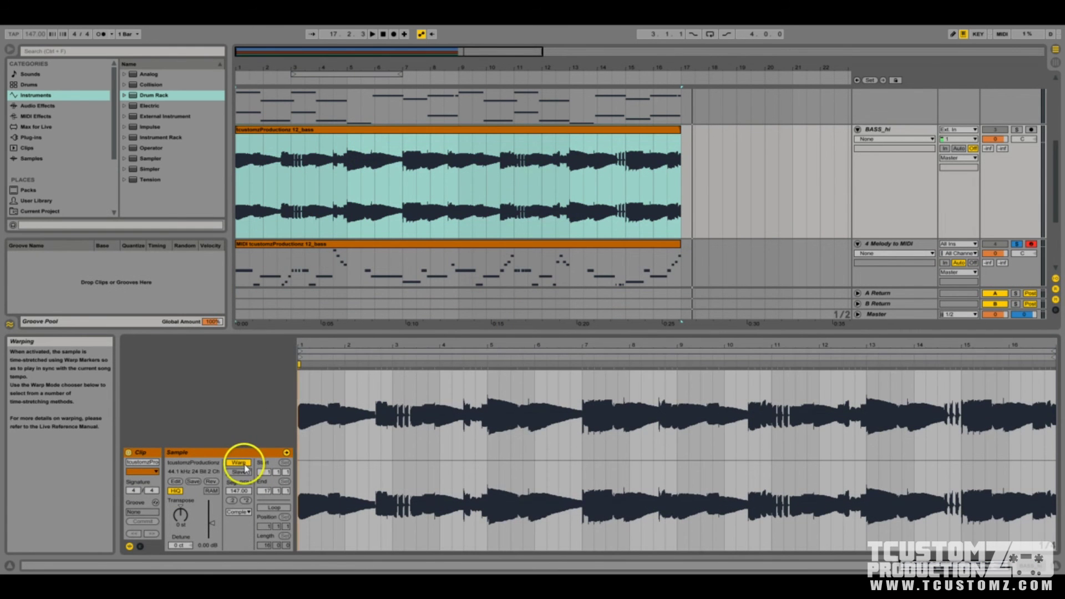
pyautogui.moveTo(578, 344); pyautogui.dragTo(580, 355)
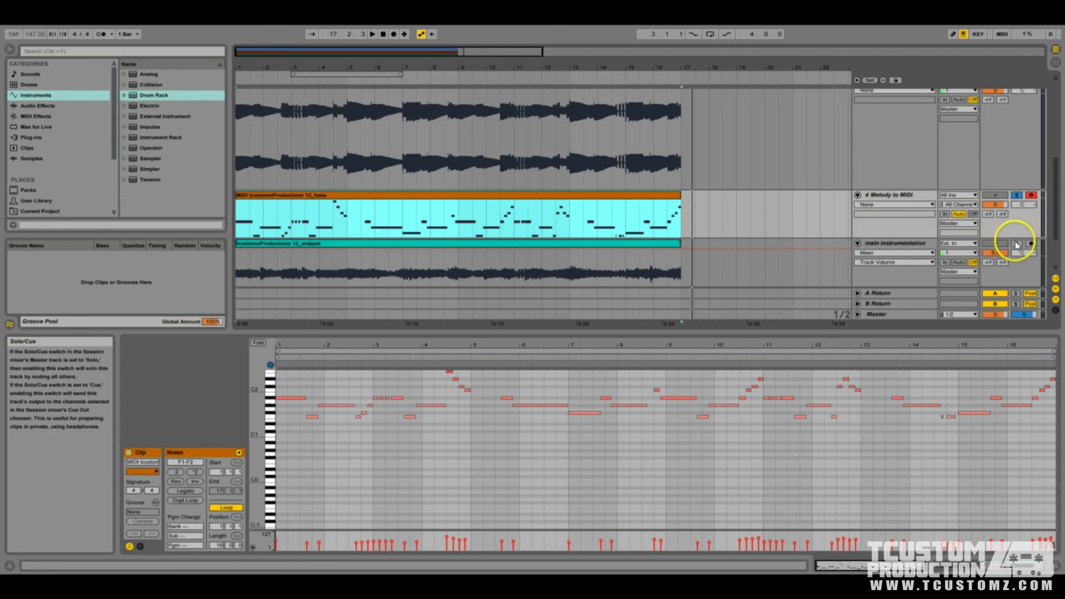
# Solo the main instrumentation track and play its snippet clip through to the end.
pyautogui.scroll(-2, 830, 166)
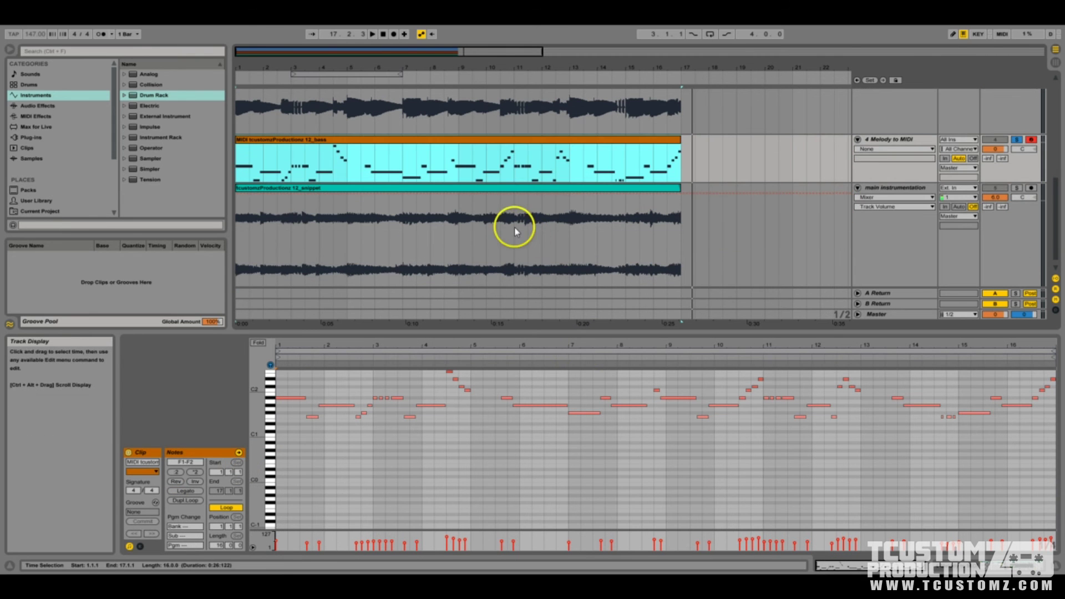
pyautogui.click(418, 195)
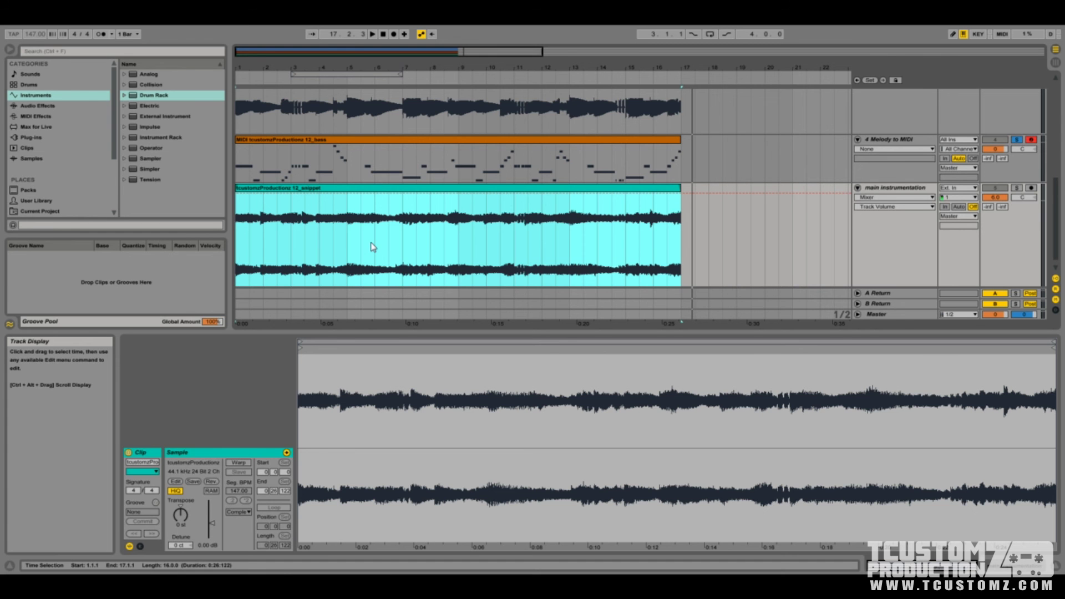
pyautogui.click(1018, 190)
pyautogui.press('space')
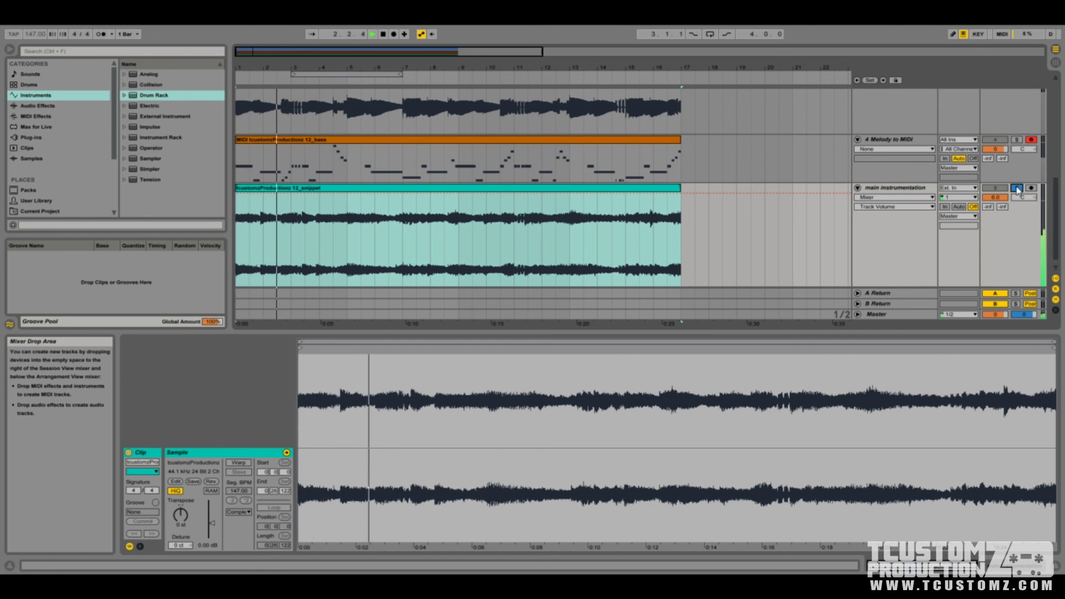
pyautogui.click(966, 233)
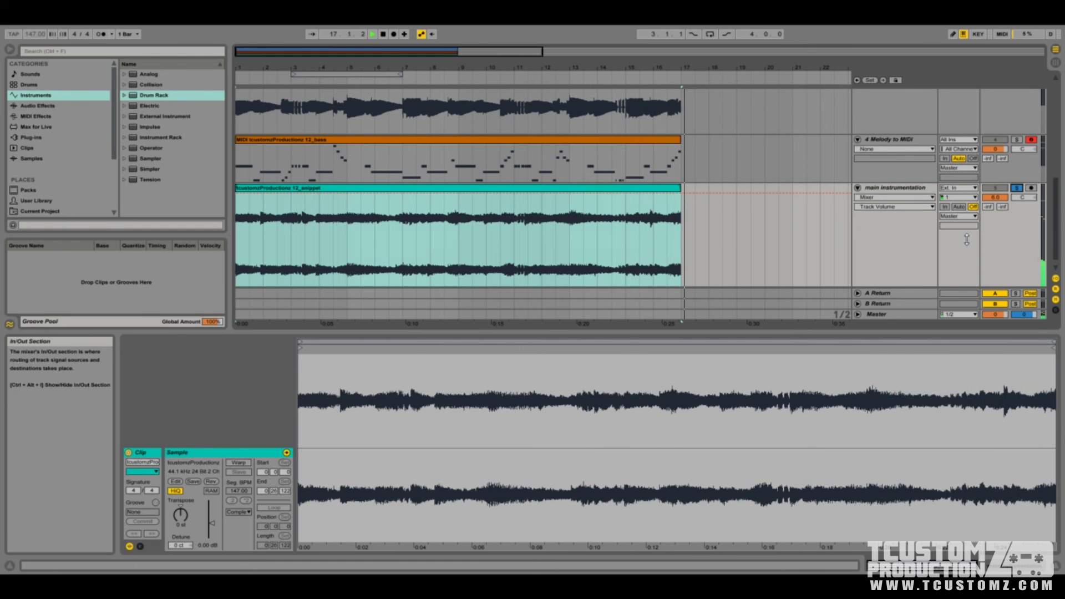
pyautogui.press('space')
# Convert the main instrumentation snippet to a new MIDI track using harmony conversion and unfold that track.
pyautogui.click(523, 195)
pyautogui.rightClick(509, 193)
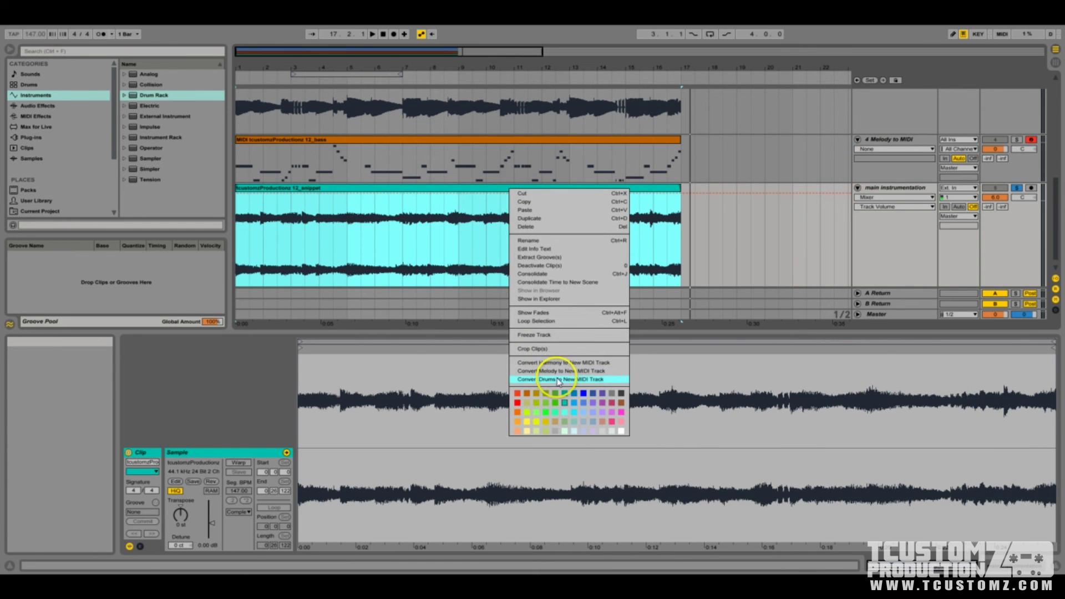
pyautogui.click(566, 363)
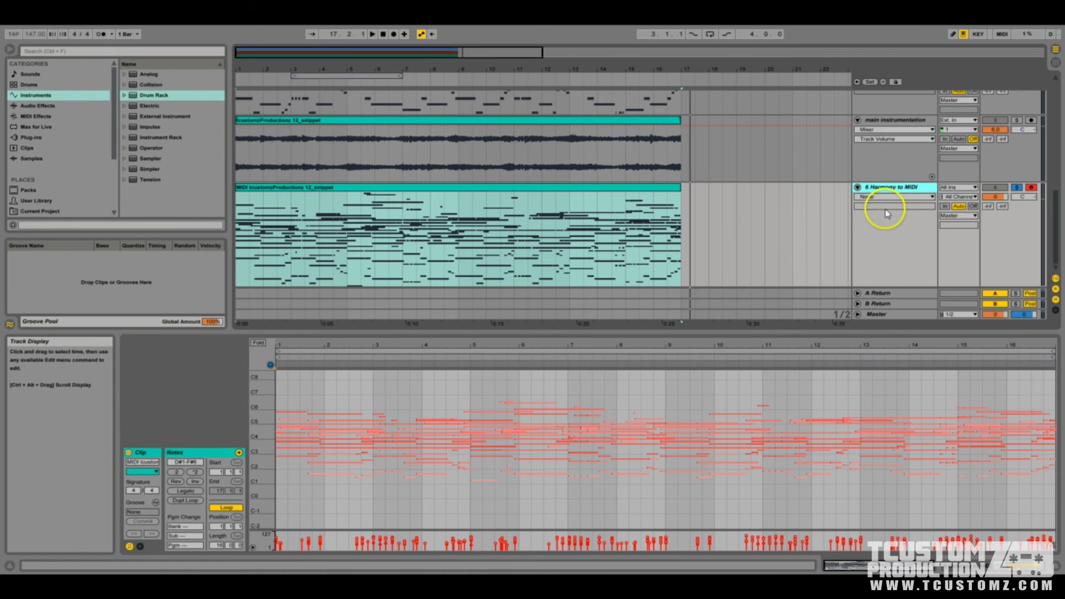
pyautogui.doubleClick(891, 188)
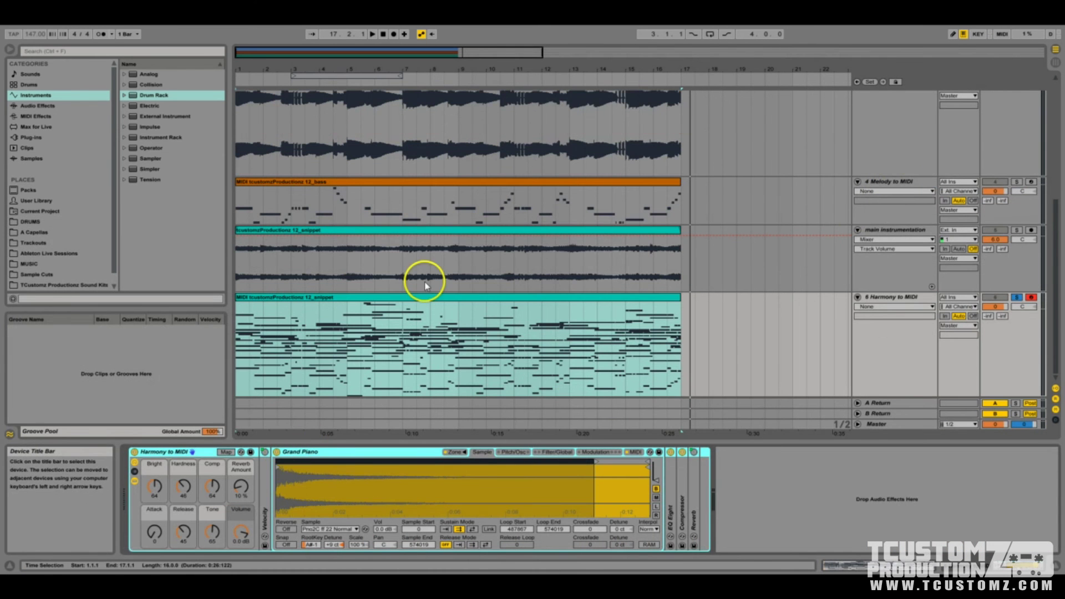
# Open the converted snippet's notes and play back its soloed Harmony to MIDI track.
pyautogui.doubleClick(426, 296)
pyautogui.moveTo(550, 351)
pyautogui.mouseDown()
pyautogui.moveTo(551, 373)
pyautogui.moveTo(548, 343)
pyautogui.mouseUp()
pyautogui.moveTo(259, 411); pyautogui.dragTo(258, 409)
pyautogui.moveTo(633, 344); pyautogui.dragTo(632, 338)
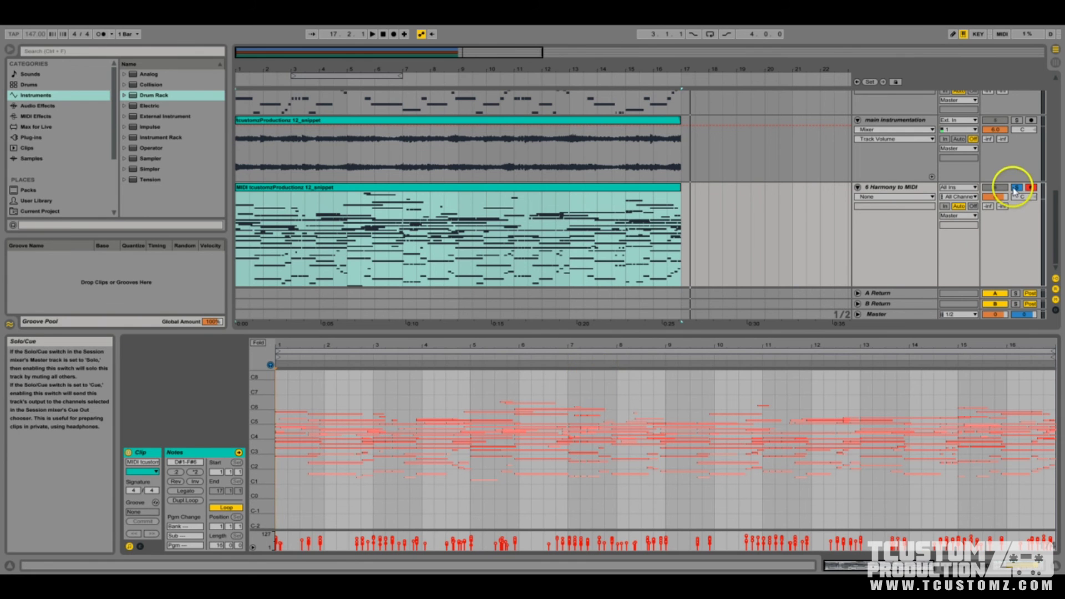
pyautogui.press('space')
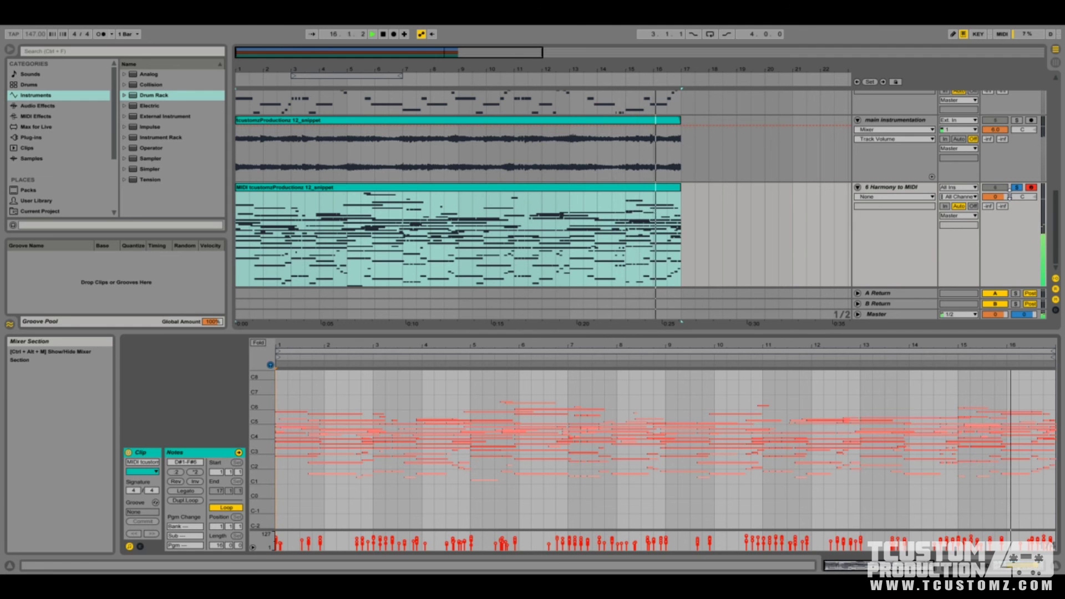
pyautogui.press('space')
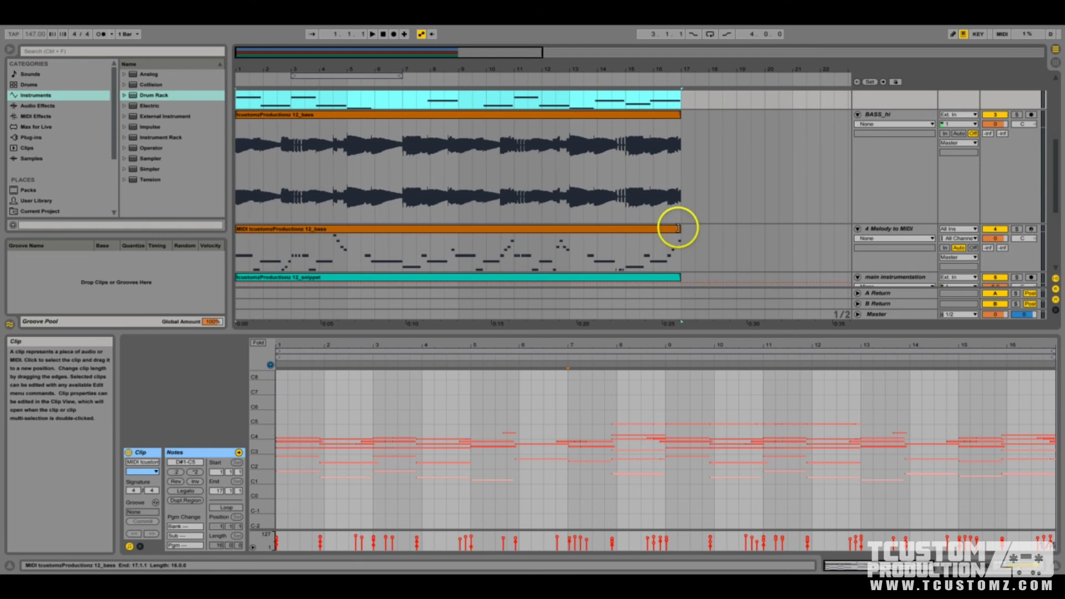
# Compare the main instrumentation snippet's waveform and converted MIDI notes with the separate rhodes and bass tracks.
pyautogui.scroll(-1, 678, 228)
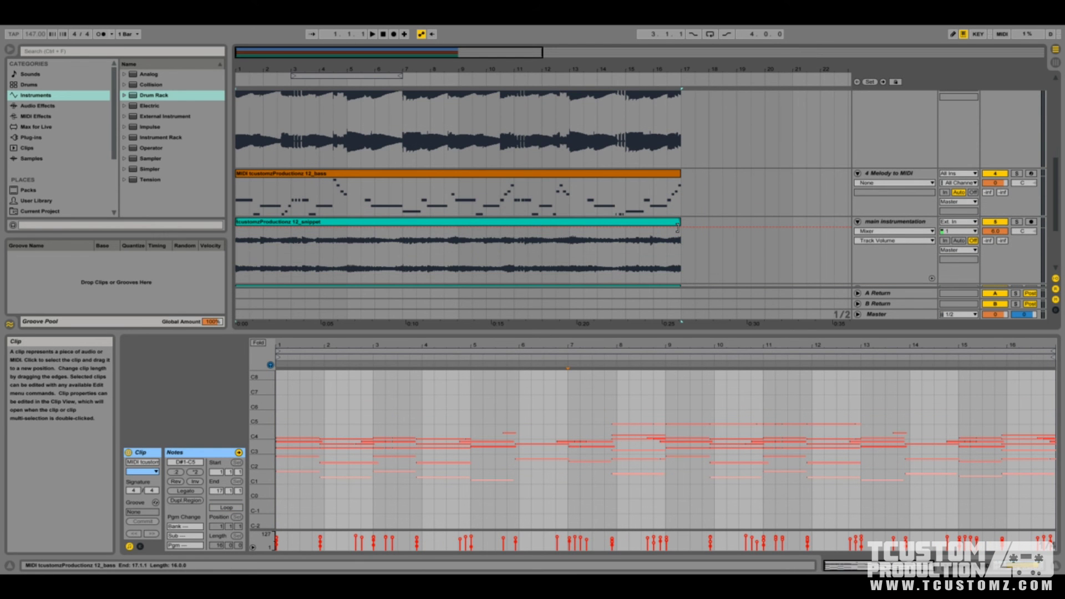
pyautogui.click(678, 231)
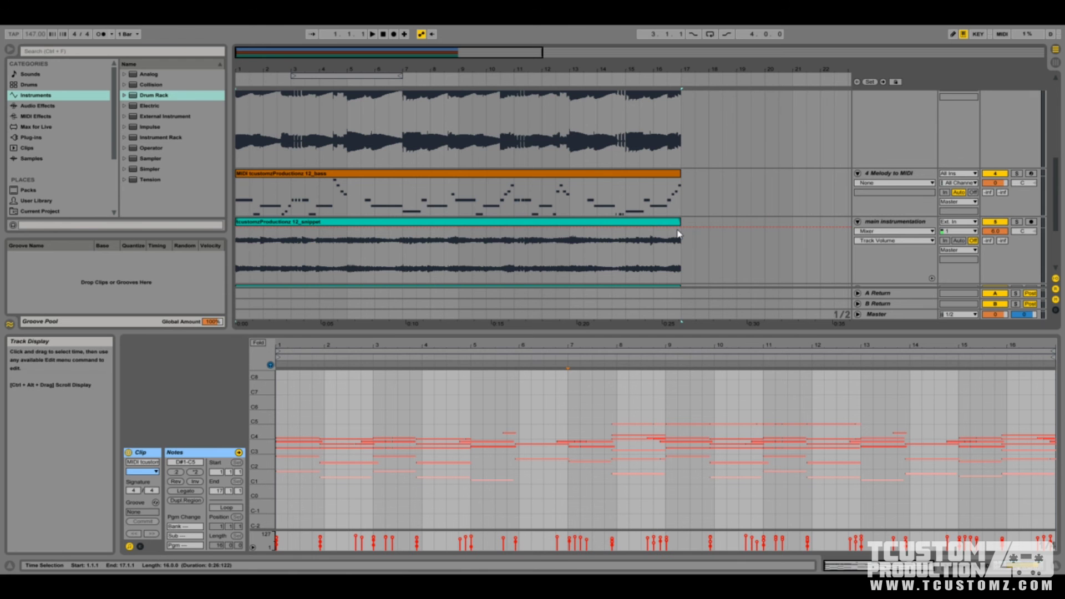
pyautogui.scroll(2, 693, 225)
pyautogui.scroll(-5, 682, 214)
pyautogui.click(652, 143)
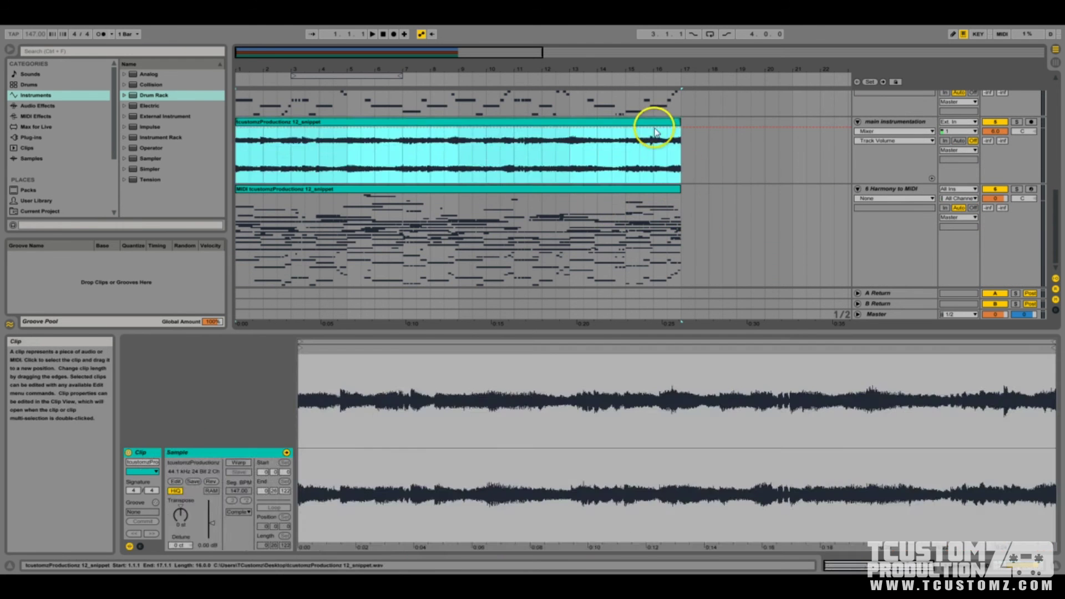
pyautogui.click(648, 188)
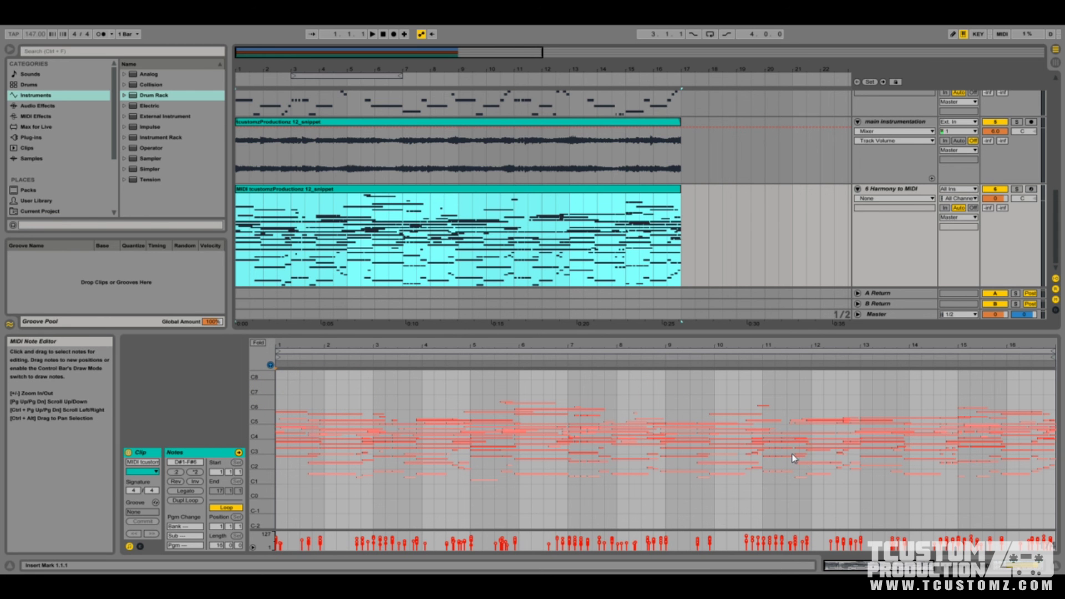
pyautogui.moveTo(773, 344); pyautogui.dragTo(773, 232)
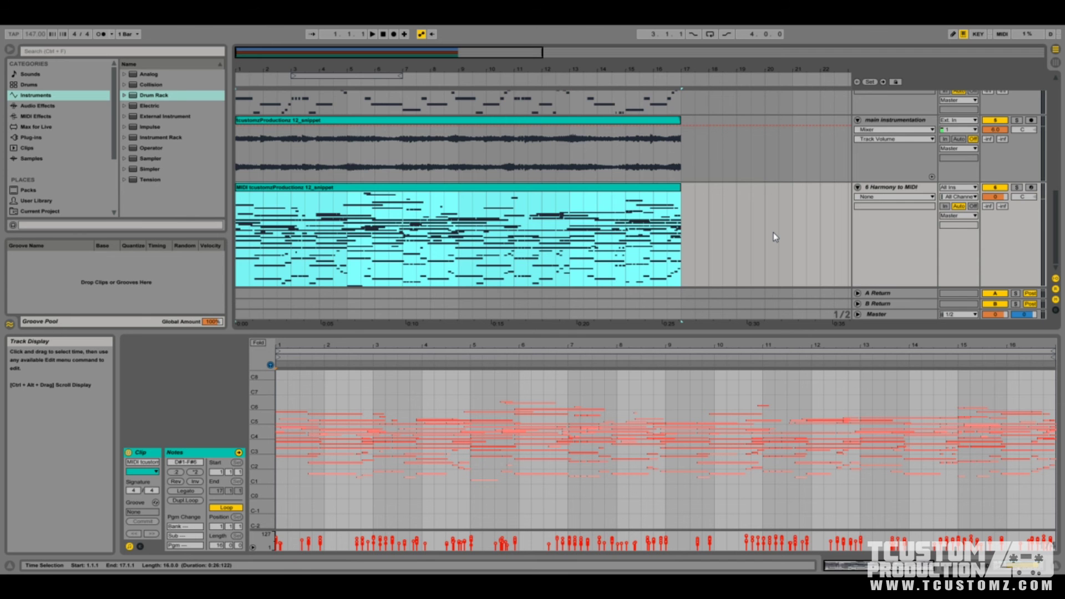
pyautogui.scroll(5, 777, 236)
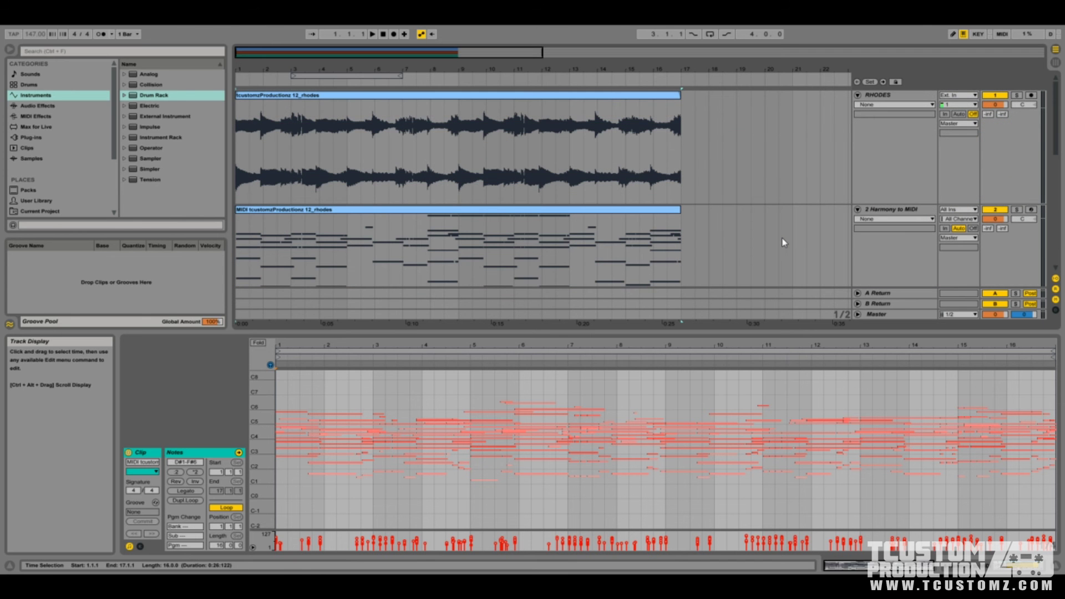
pyautogui.scroll(-3, 726, 198)
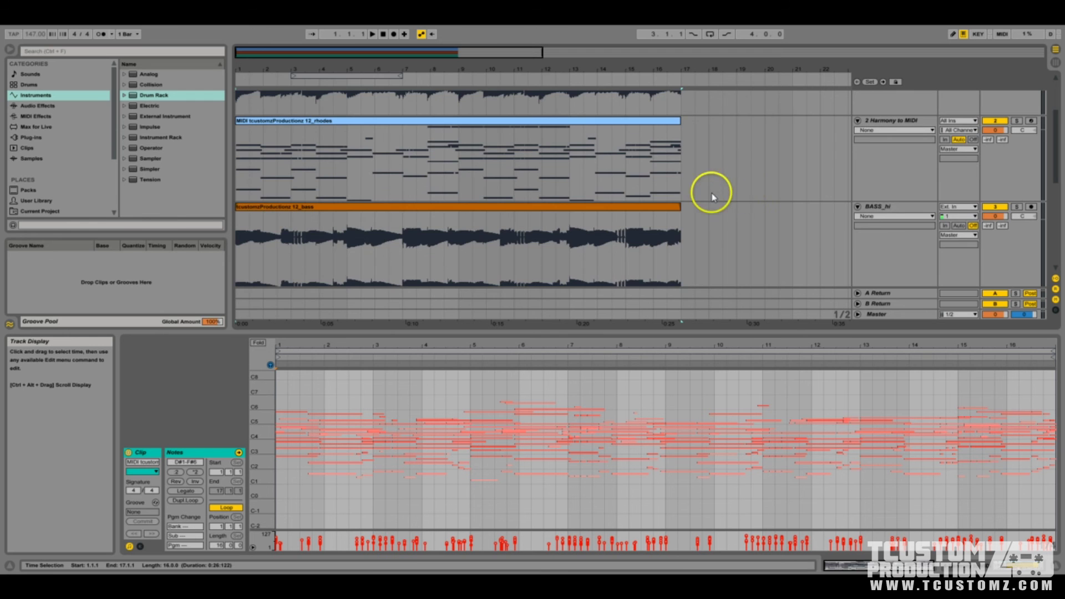
pyautogui.scroll(-3, 705, 216)
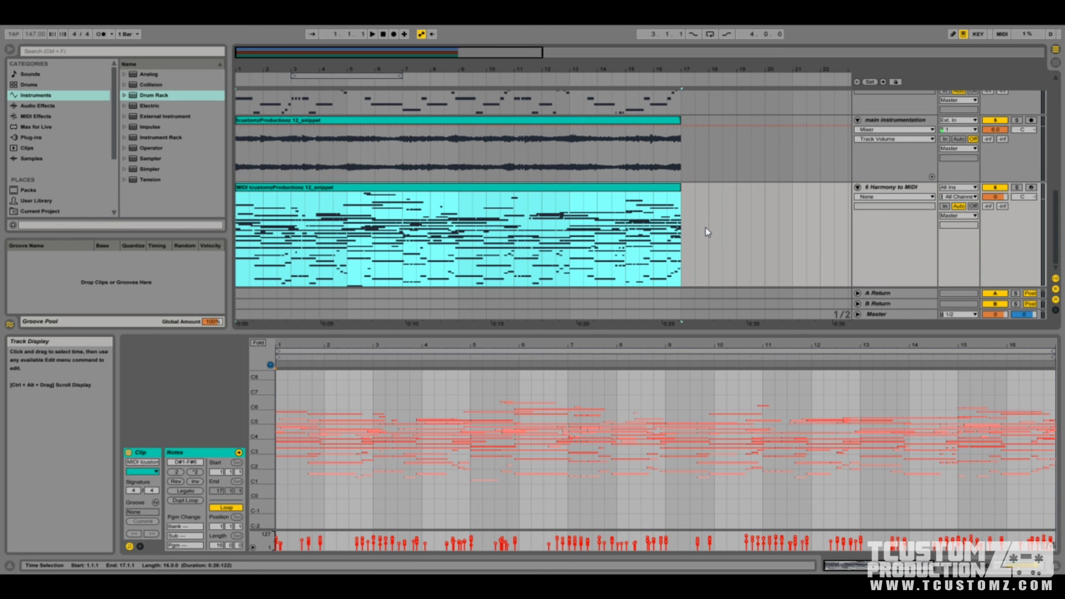